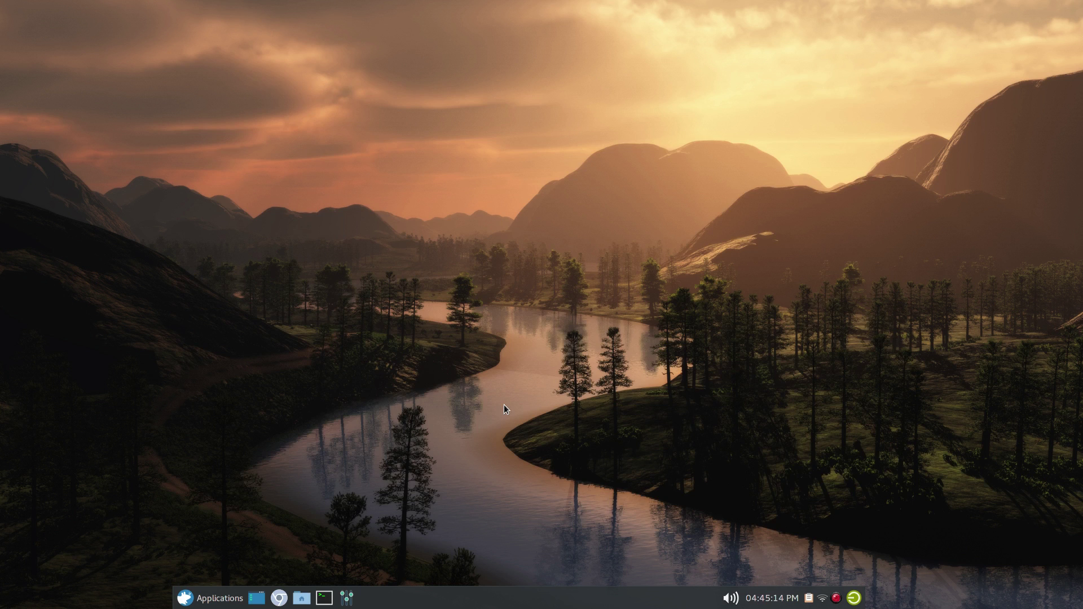
Permanently delete the hidden .mozilla folder from the home directory in the file manager, leaving hidden files turned off again
key("super+e")
key("ctrl+h")
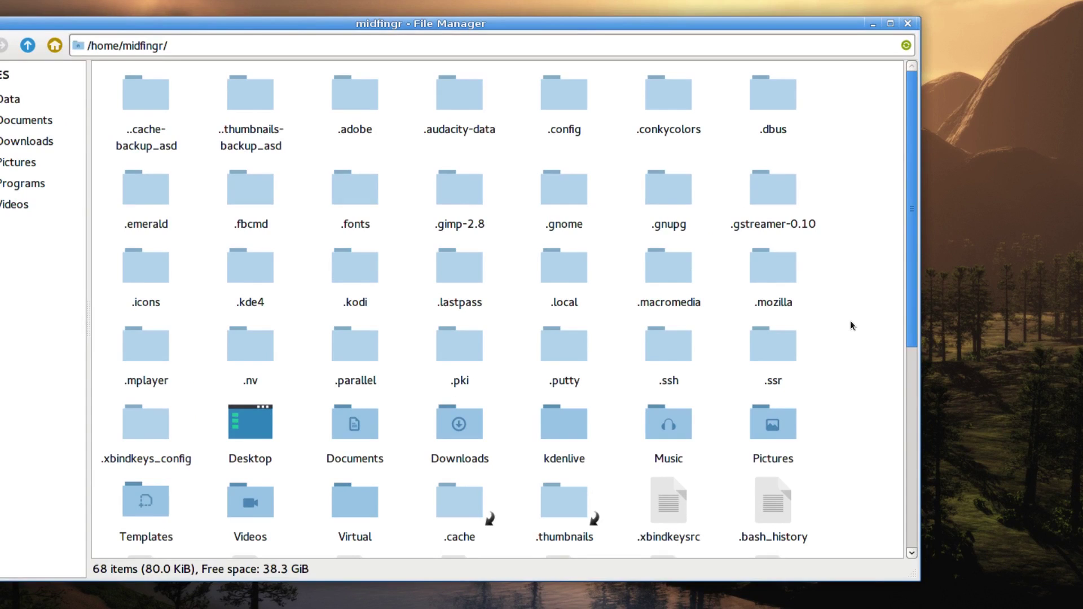
left_click(802, 304)
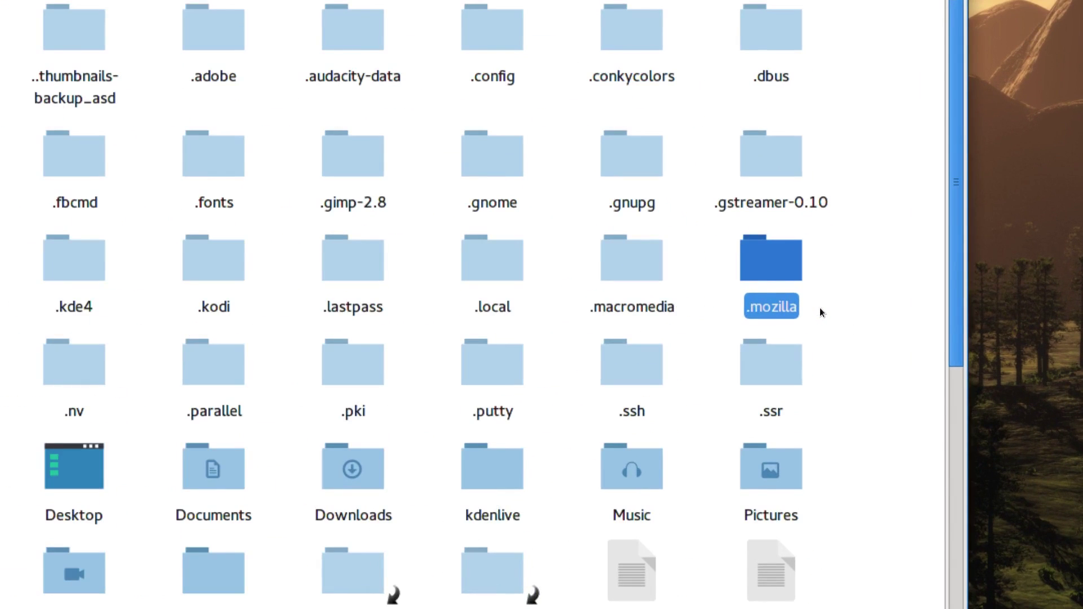
key("shift+Delete")
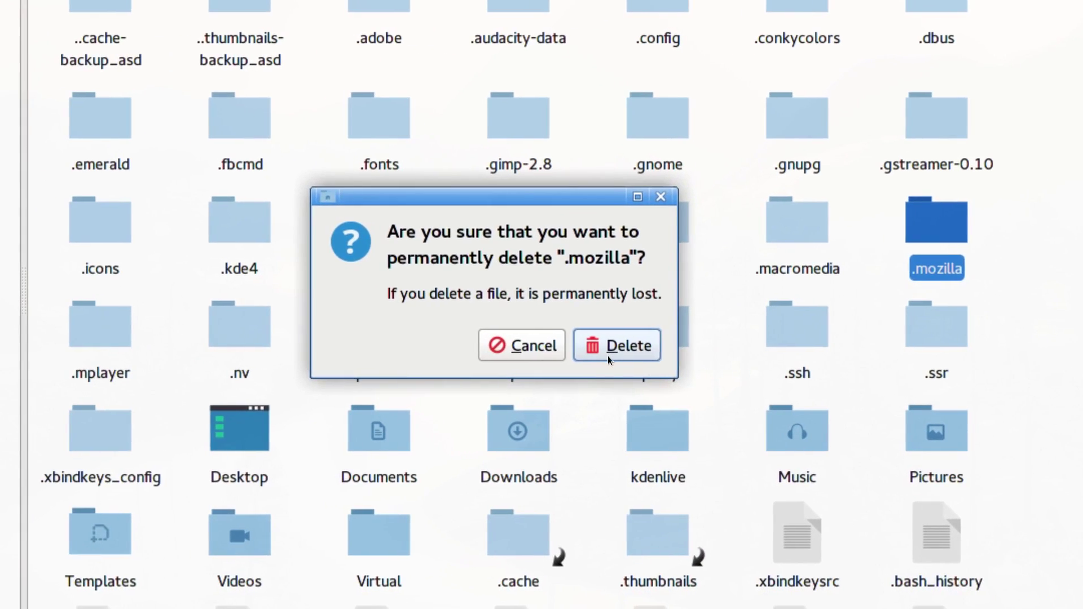
left_click(443, 394)
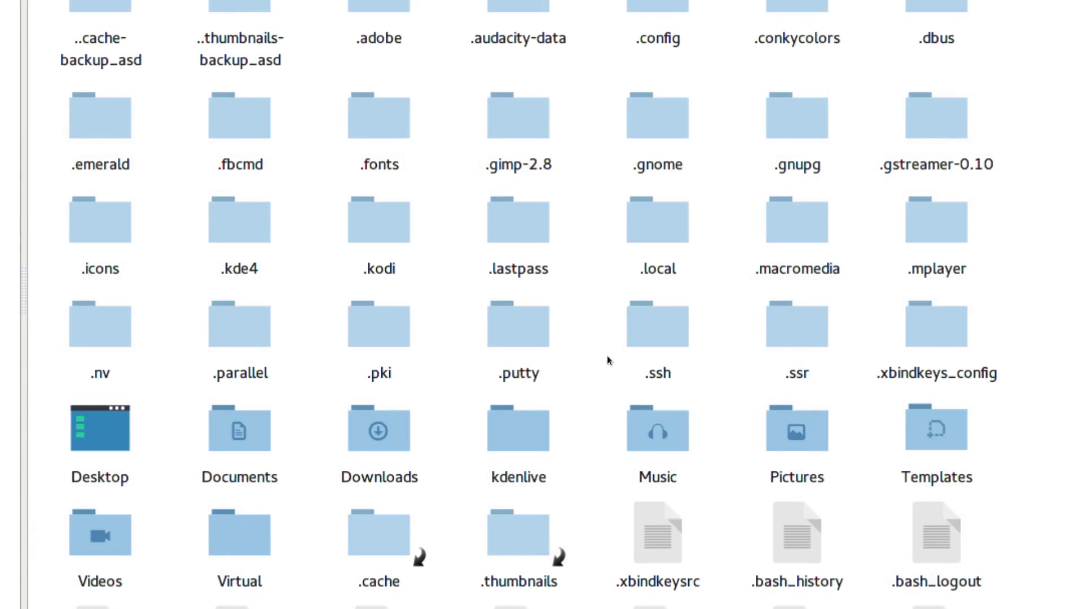
key("ctrl+h")
key("ctrl+q")
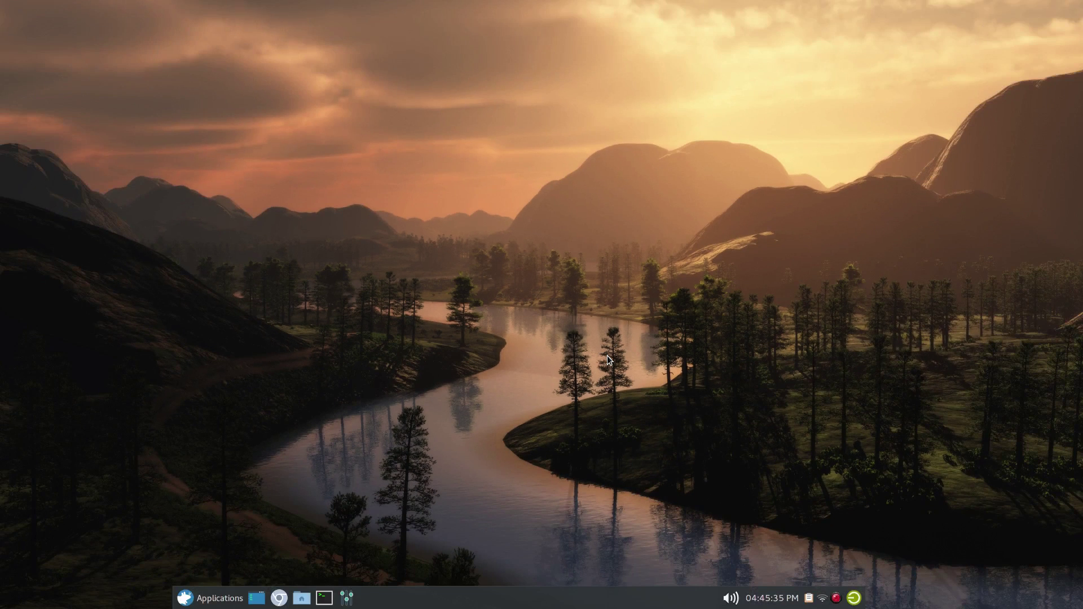
Launch Firefox and close the Welcome to Firefox tab, keeping only the start page
key("ctrl+space")
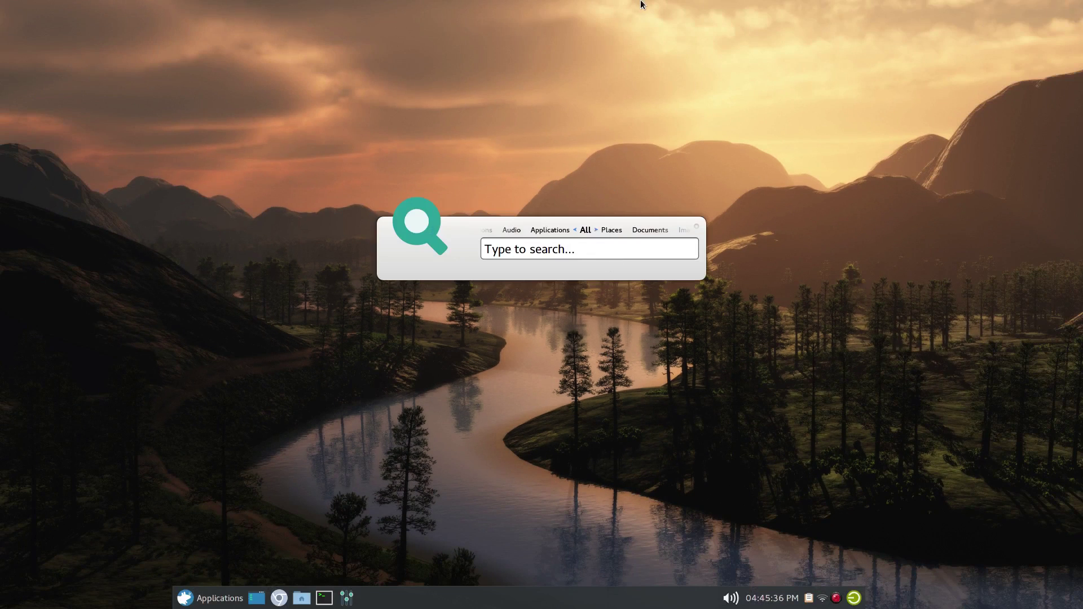
type("fir")
key("Return")
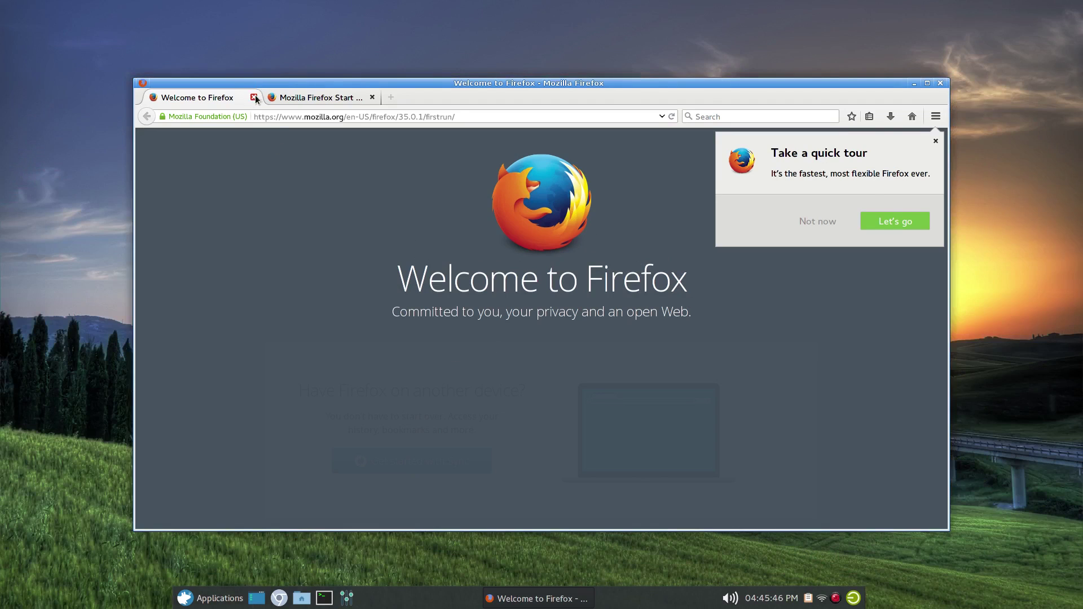
left_click(253, 97)
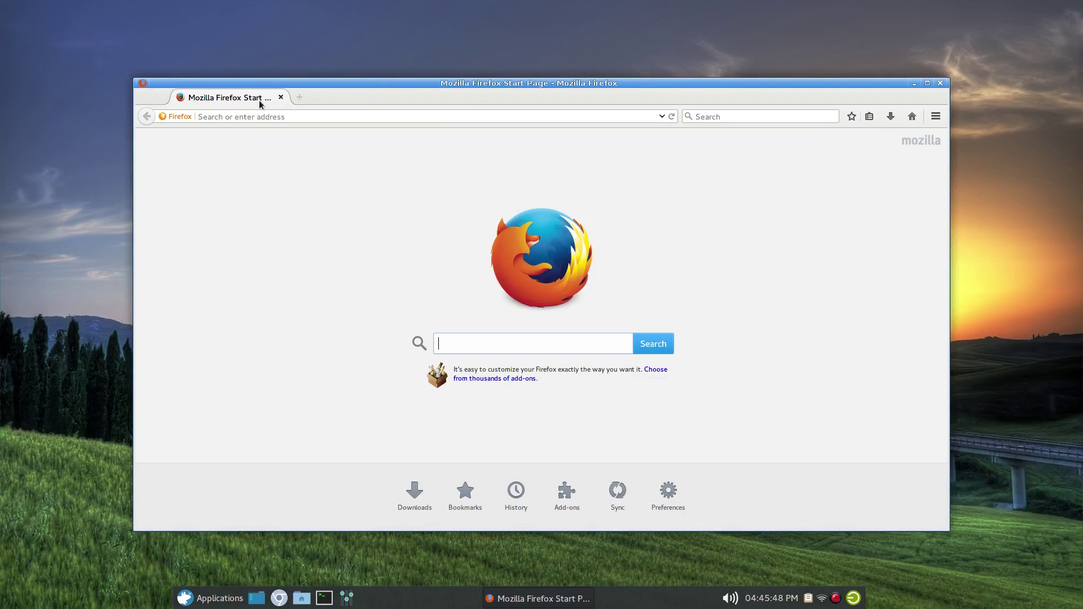
left_click(823, 267)
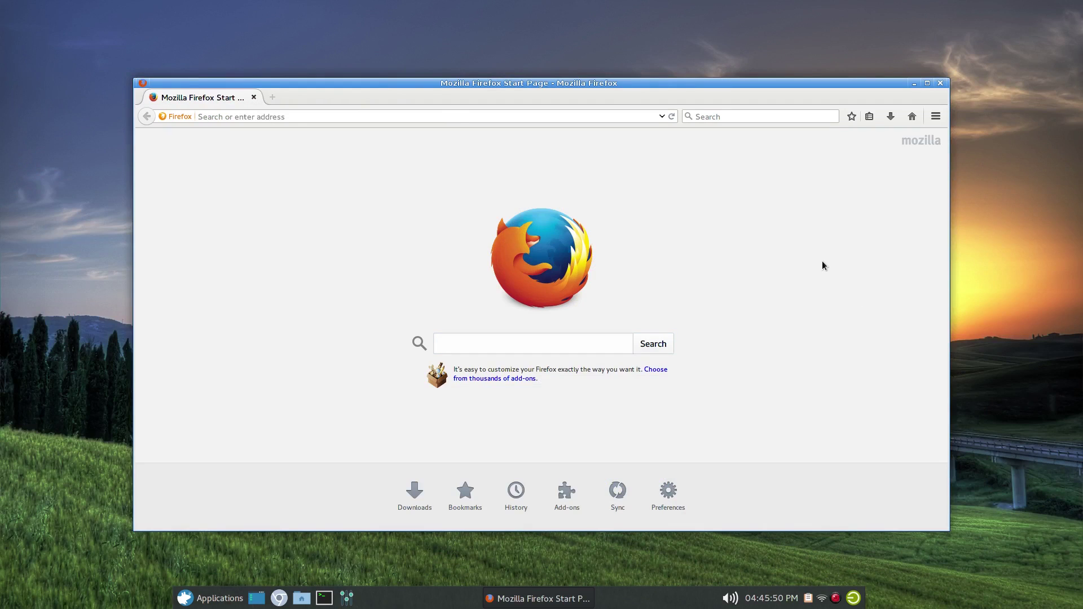
left_click(535, 348)
left_click(249, 193)
In the Firefox preferences, set the startup behaviour to "Show a blank page"
left_click(936, 116)
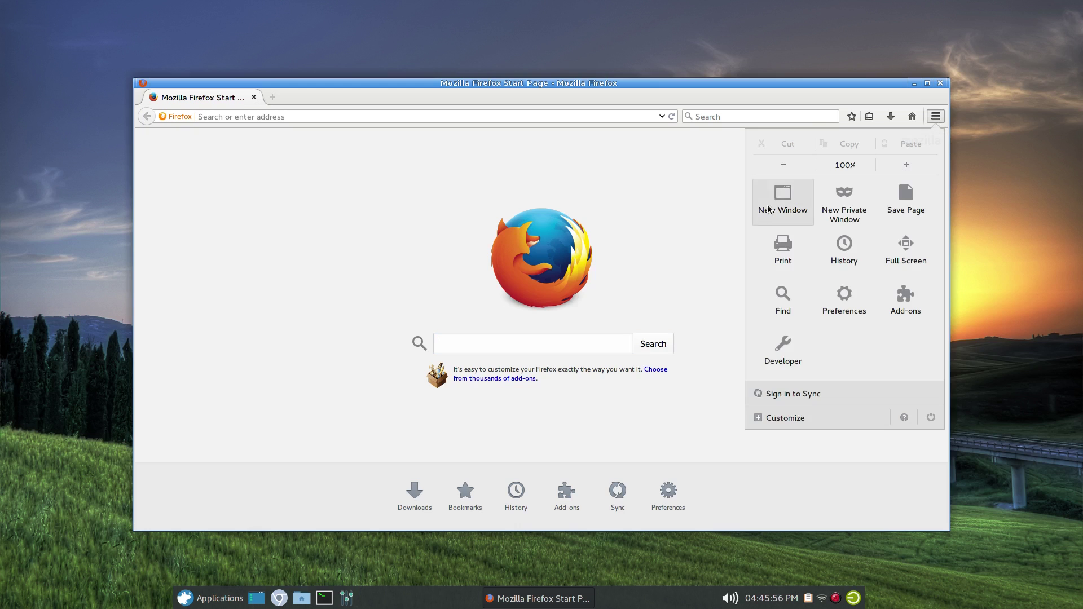
left_click(839, 299)
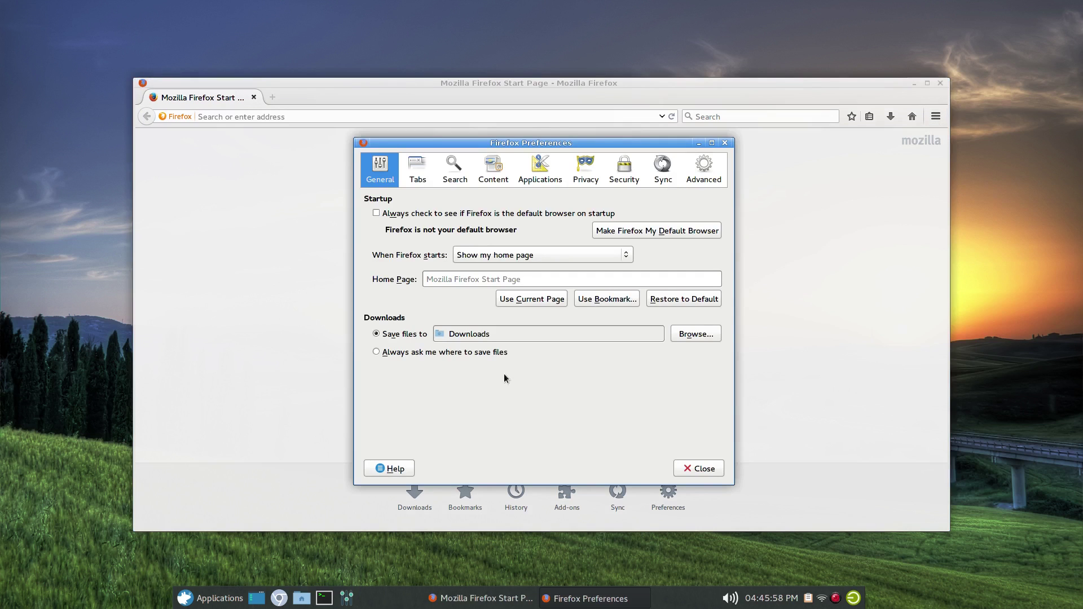
left_click(489, 257)
left_click(489, 282)
Set the home page to about:blank and choose "Always ask me where to save files" for downloads
left_click(463, 282)
type("abo")
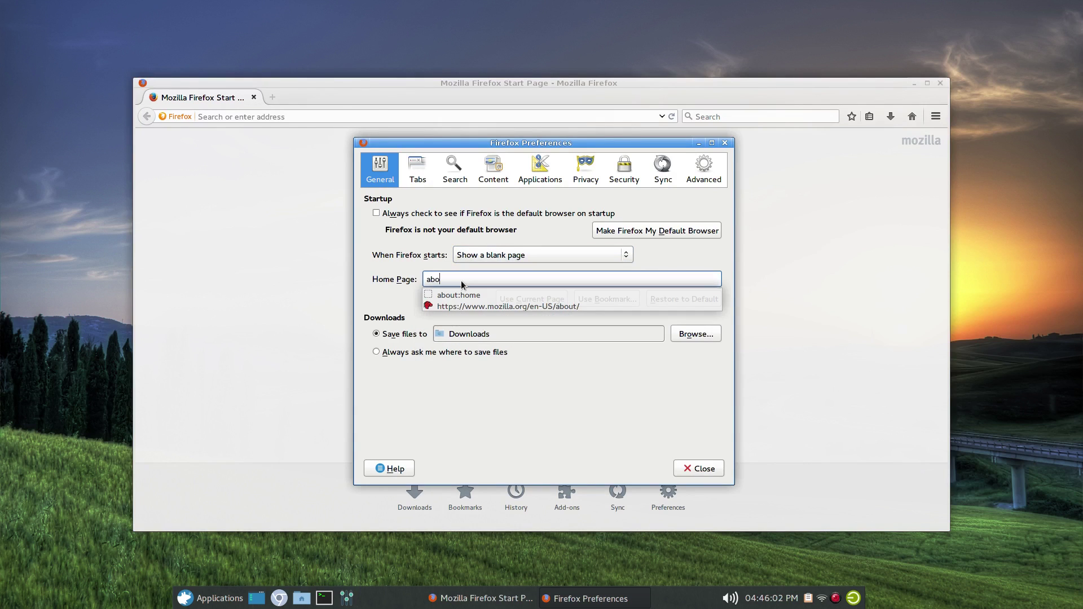
type("ut:")
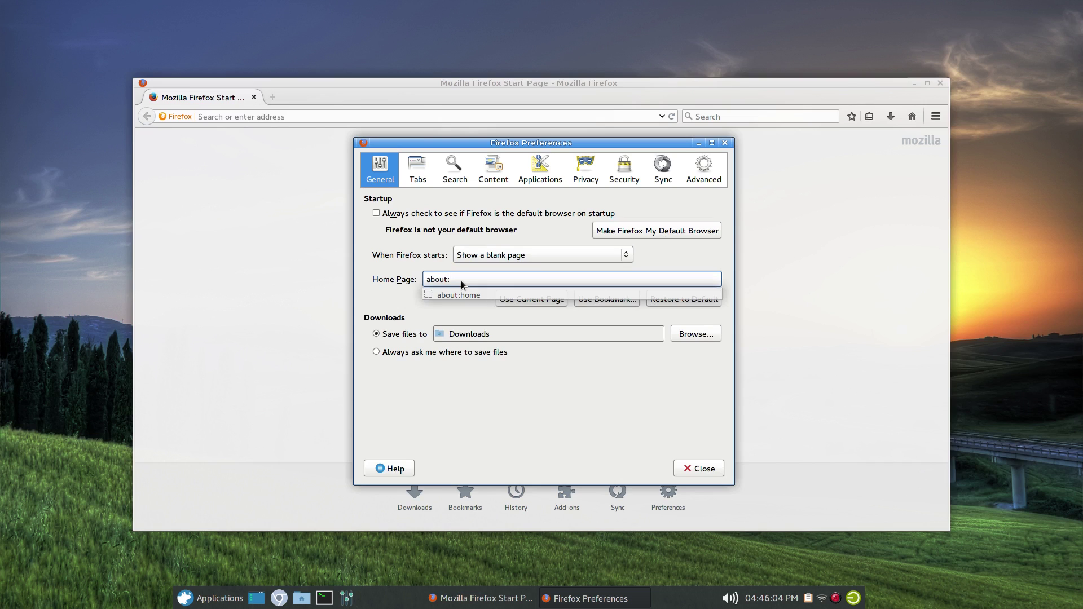
type("blank")
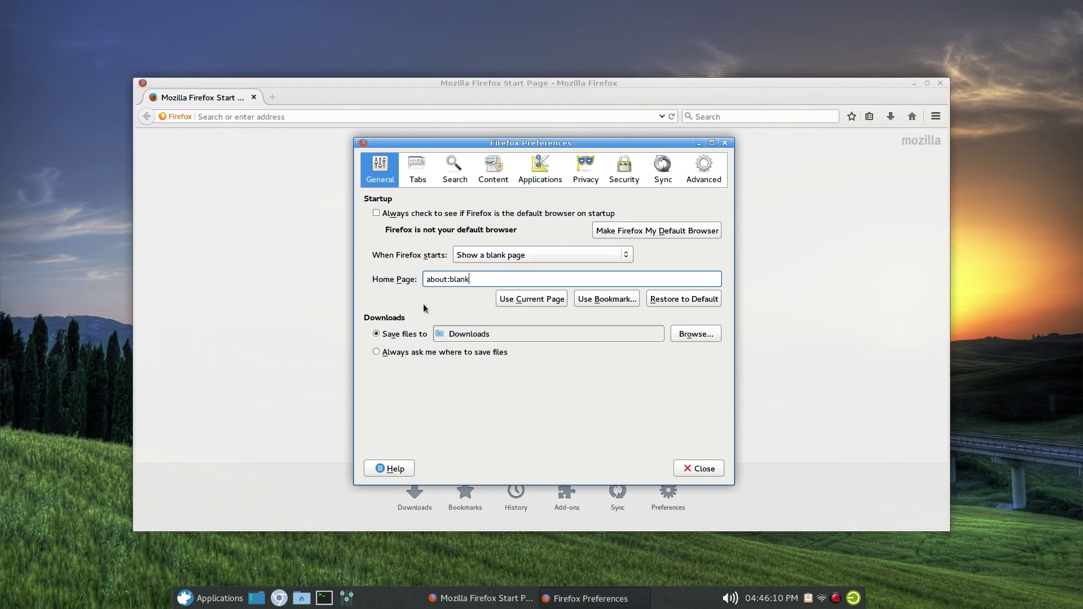
left_click(383, 339)
left_click(385, 355)
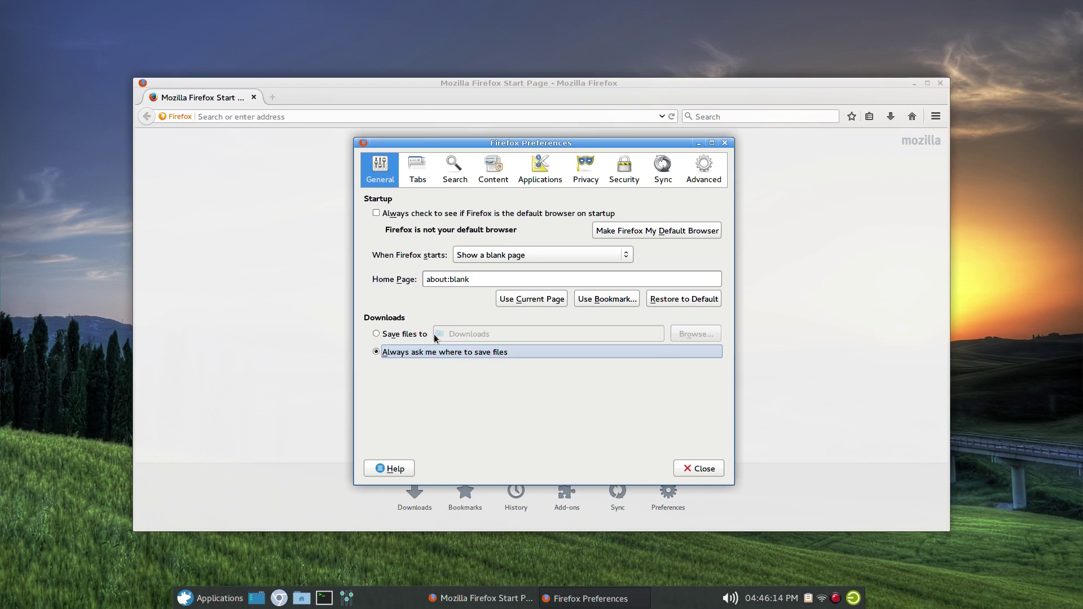
In the search preferences, turn off search suggestions and make Google the default search engine
left_click(455, 179)
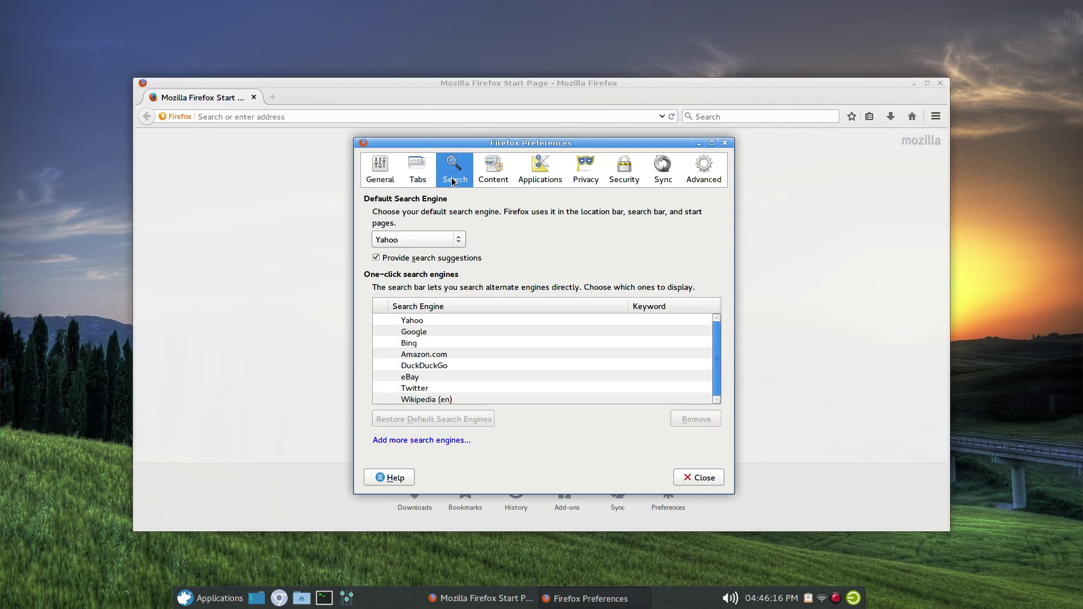
left_click(449, 258)
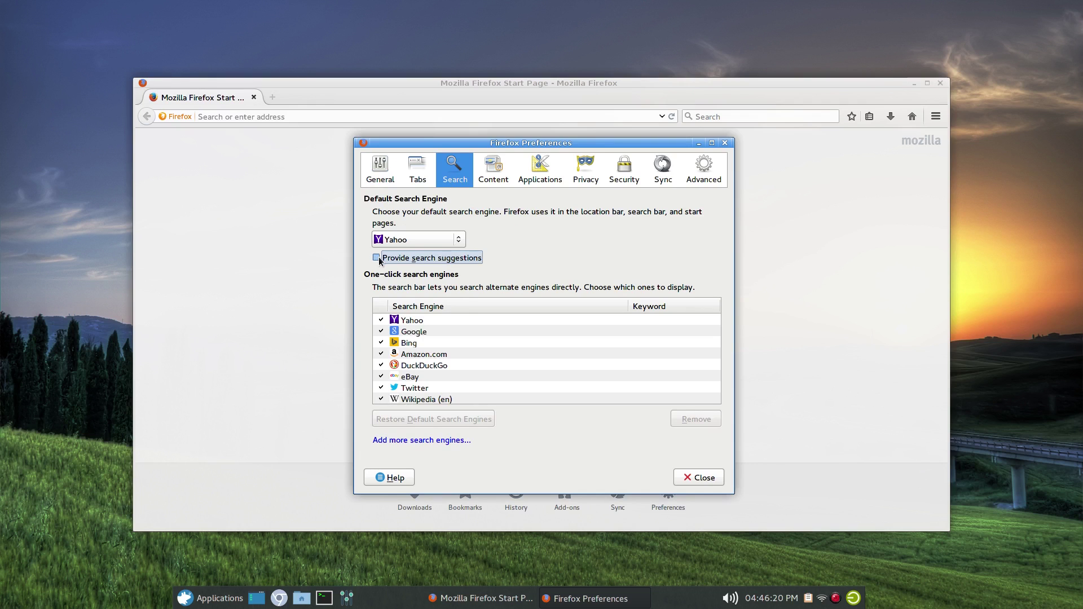
left_click(406, 241)
left_click(407, 246)
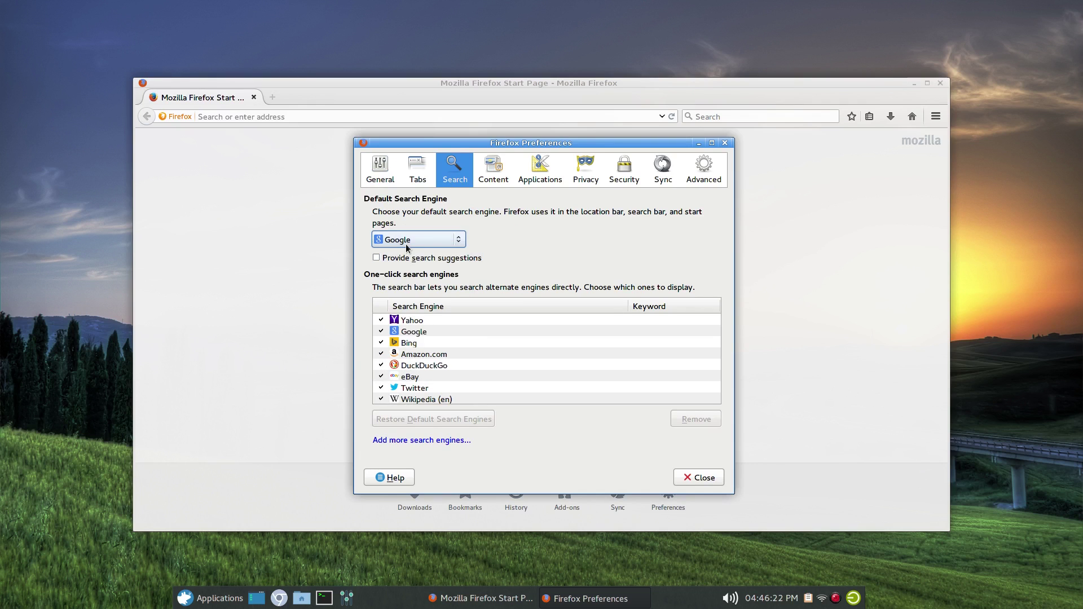
Disable all the one-click search engines, from Yahoo down to Wikipedia (en)
left_click(381, 320)
left_click(382, 332)
left_click(381, 343)
left_click(382, 354)
left_click(382, 366)
left_click(381, 376)
left_click(382, 389)
left_click(382, 400)
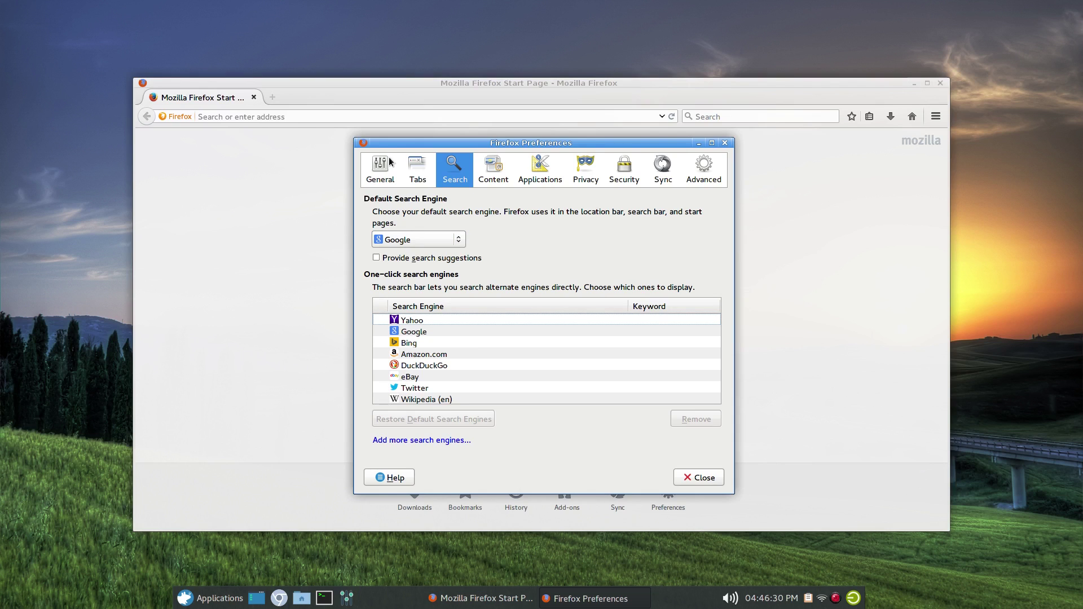
In the privacy preferences, use custom settings for history and enable clearing history when Firefox closes
left_click(583, 177)
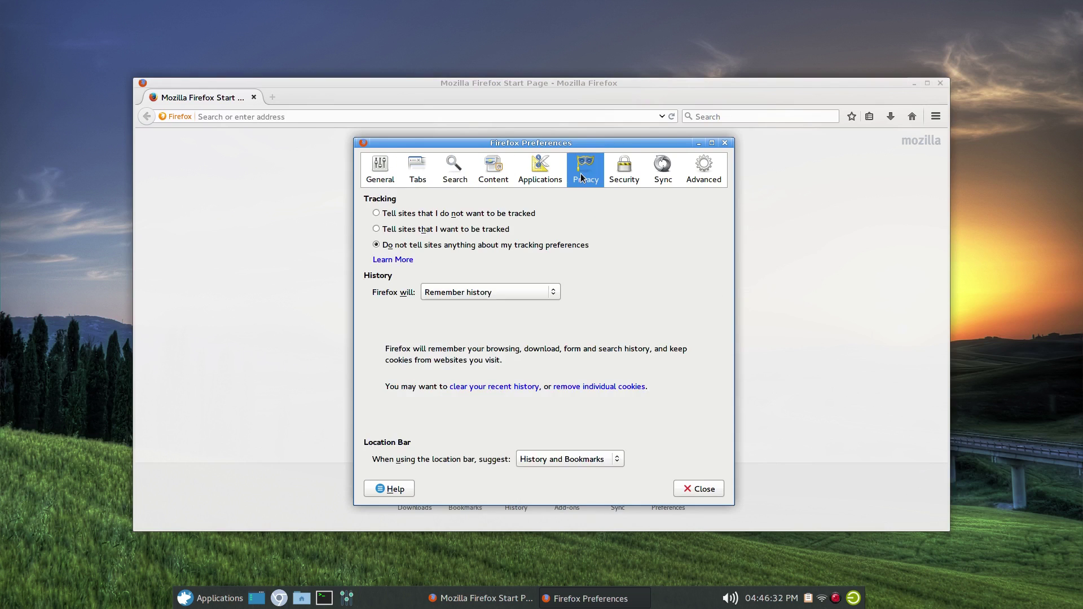
left_click(500, 291)
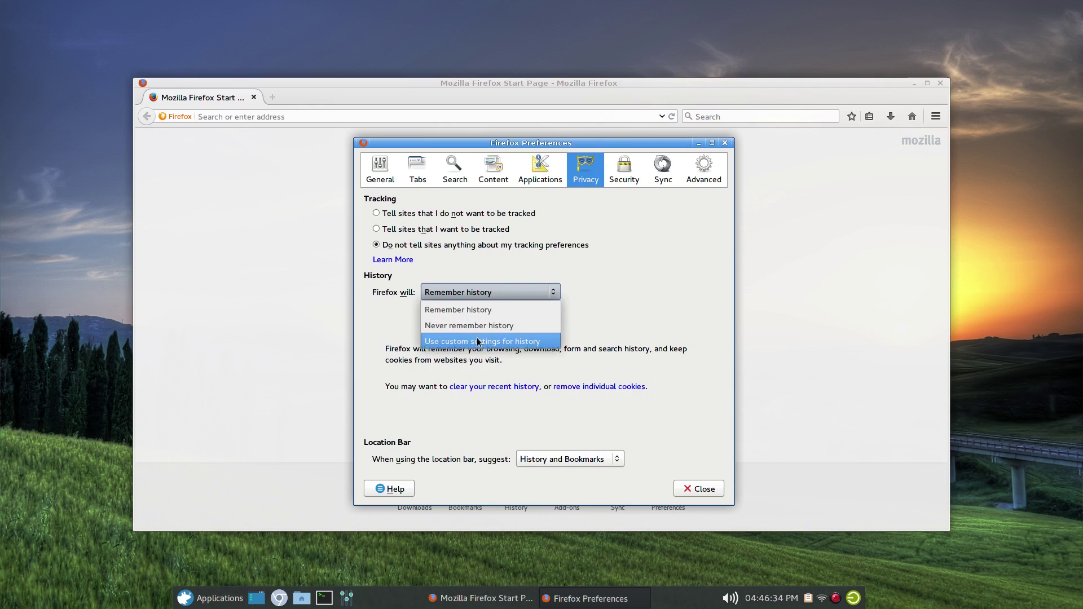
left_click(480, 340)
left_click(461, 428)
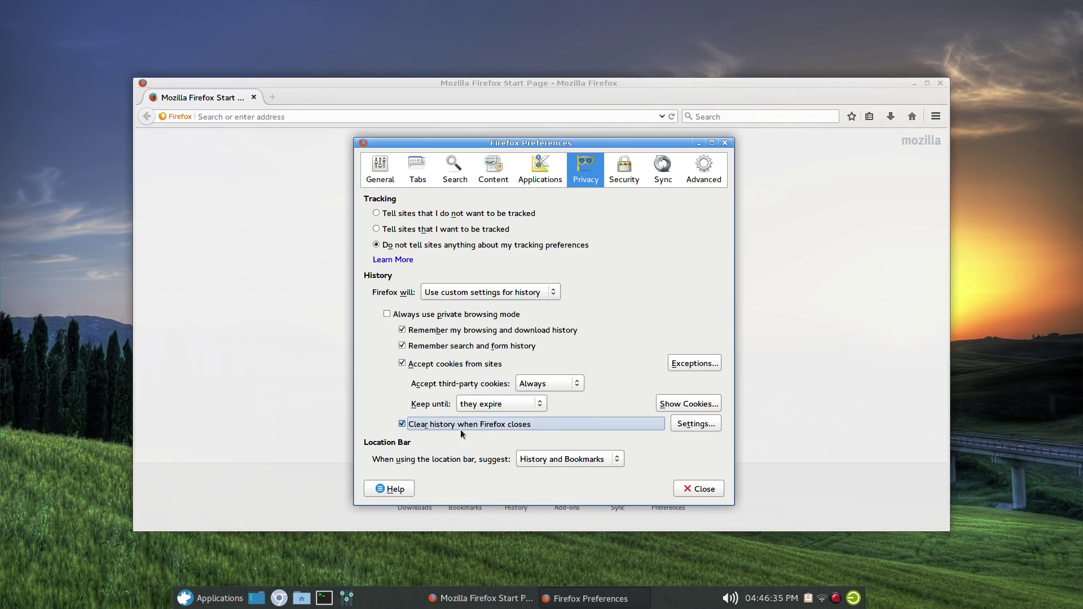
Configure the automatic history clearing to exclude Cookies and include Offline Website Data and Saved Passwords
left_click(694, 424)
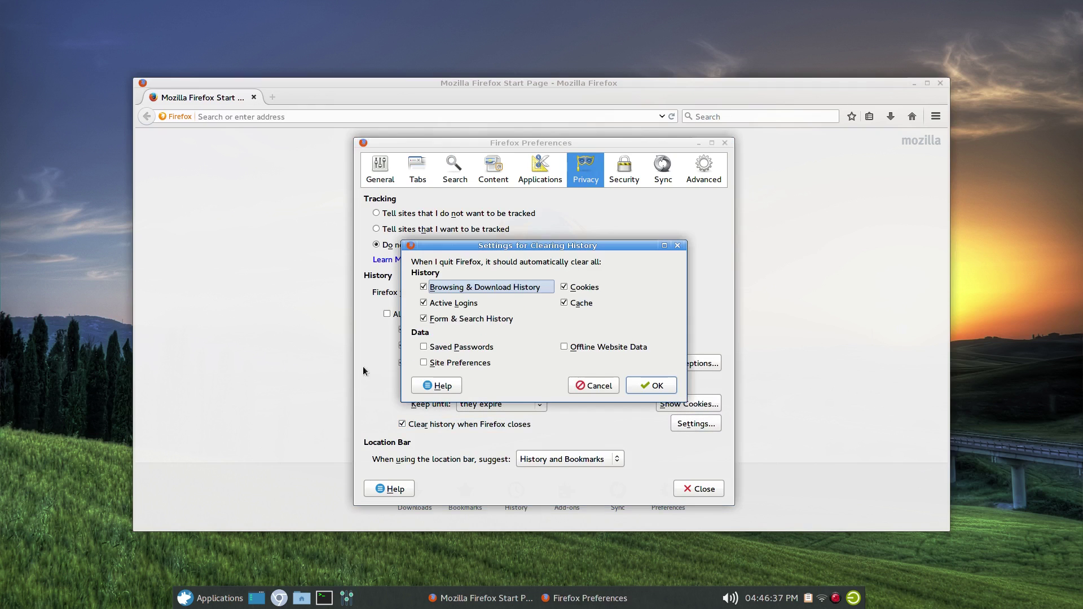
left_click(593, 289)
left_click(565, 346)
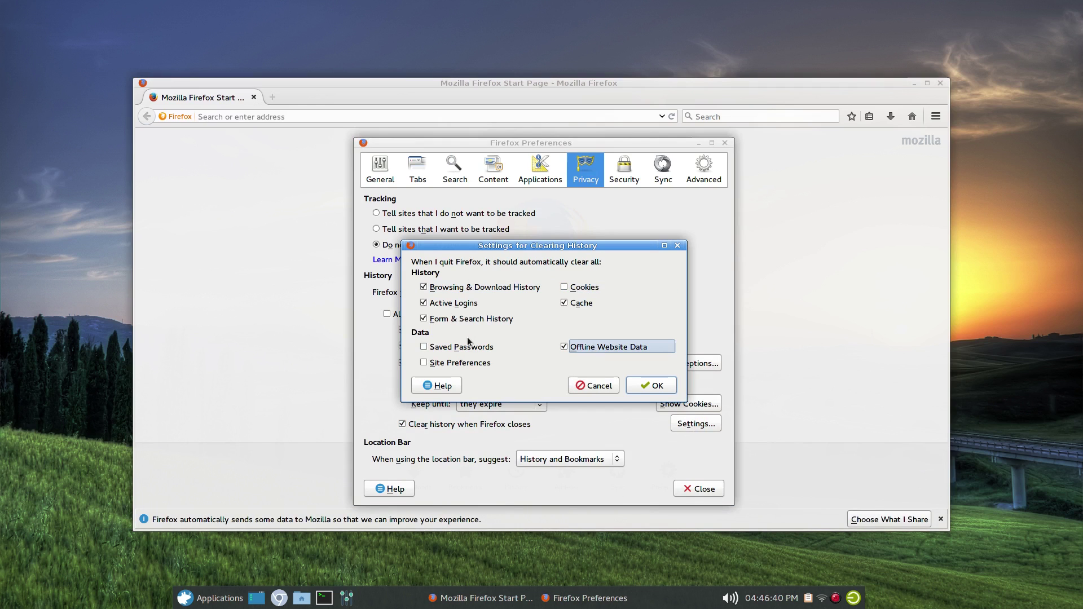
left_click(470, 348)
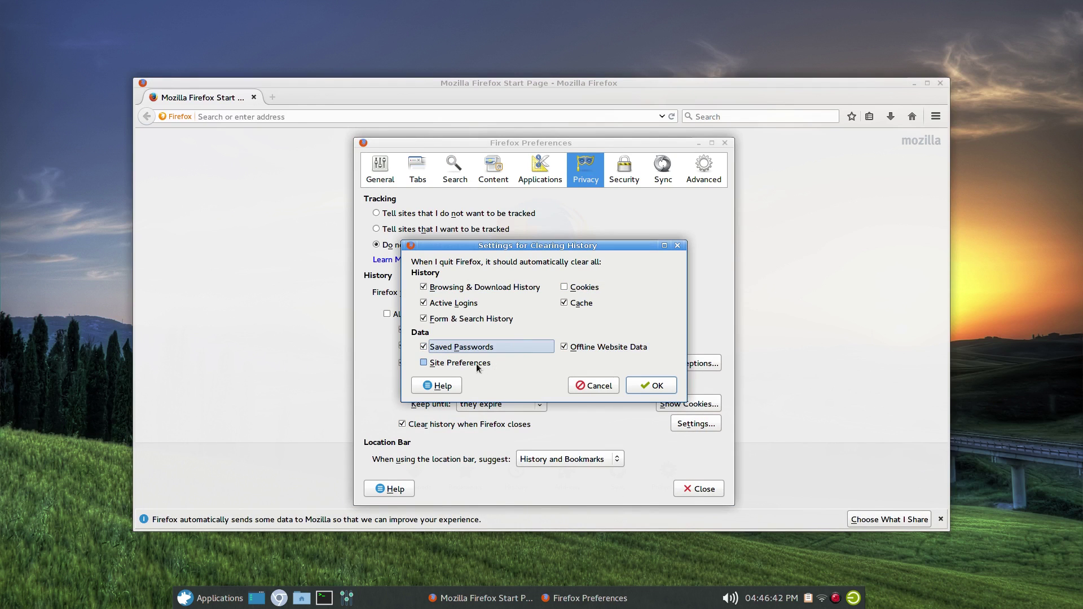
left_click(646, 384)
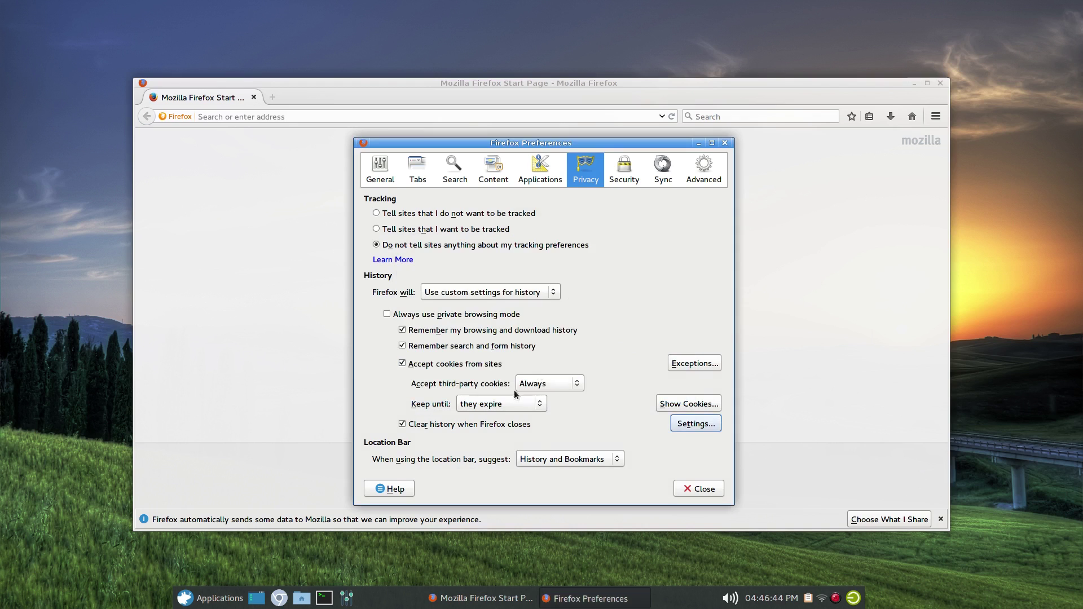
In the advanced preferences, enable autoscrolling and "Search for text when I start typing", and change an option in the data choices
left_click(704, 169)
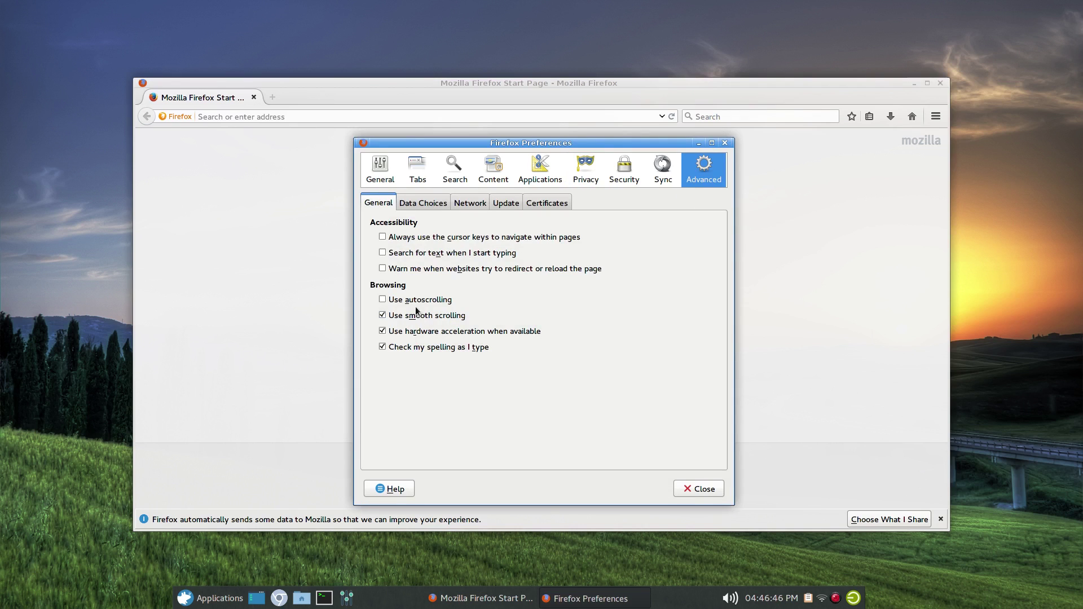
left_click(417, 303)
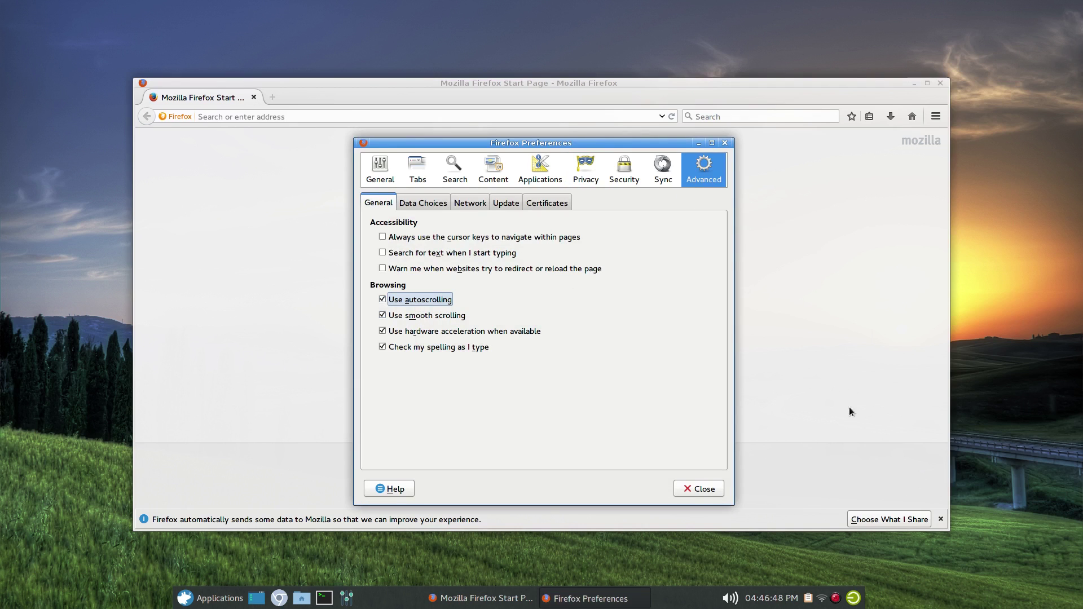
left_click(429, 253)
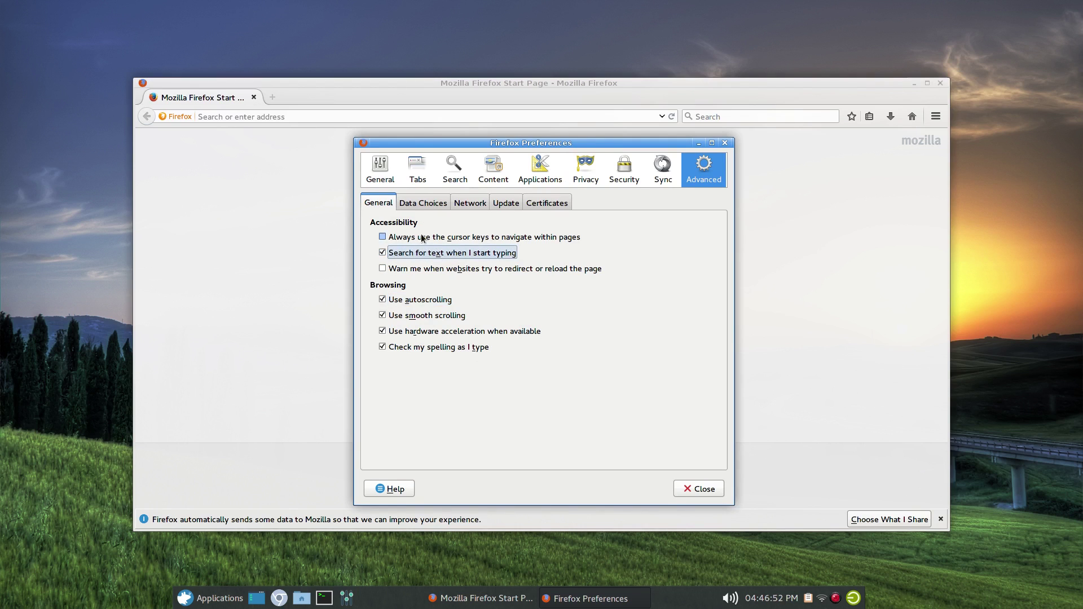
left_click(411, 204)
left_click(392, 264)
Override automatic cache management in the advanced network preferences with a limit of 0 MB, and close the preferences
left_click(470, 203)
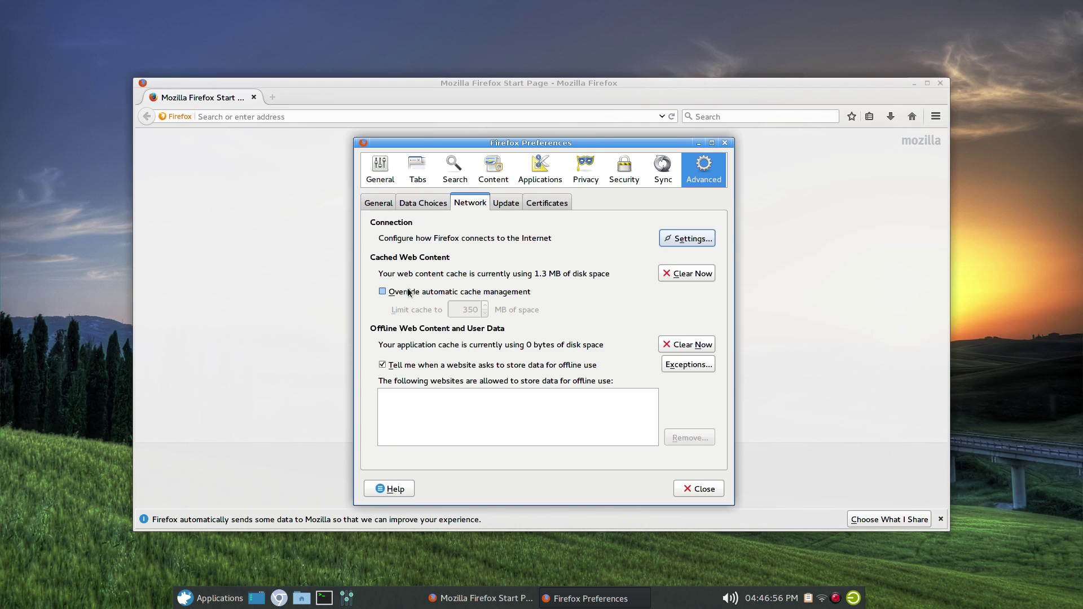
left_click(452, 296)
left_click(453, 296)
left_click(439, 296)
key("Tab")
type("0")
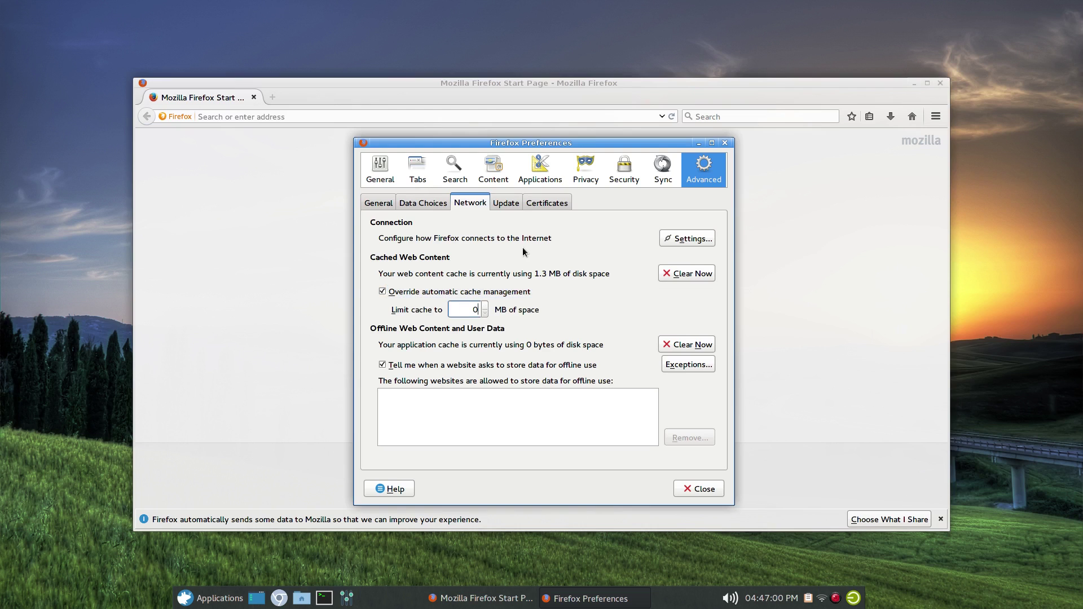
left_click(372, 178)
left_click(702, 490)
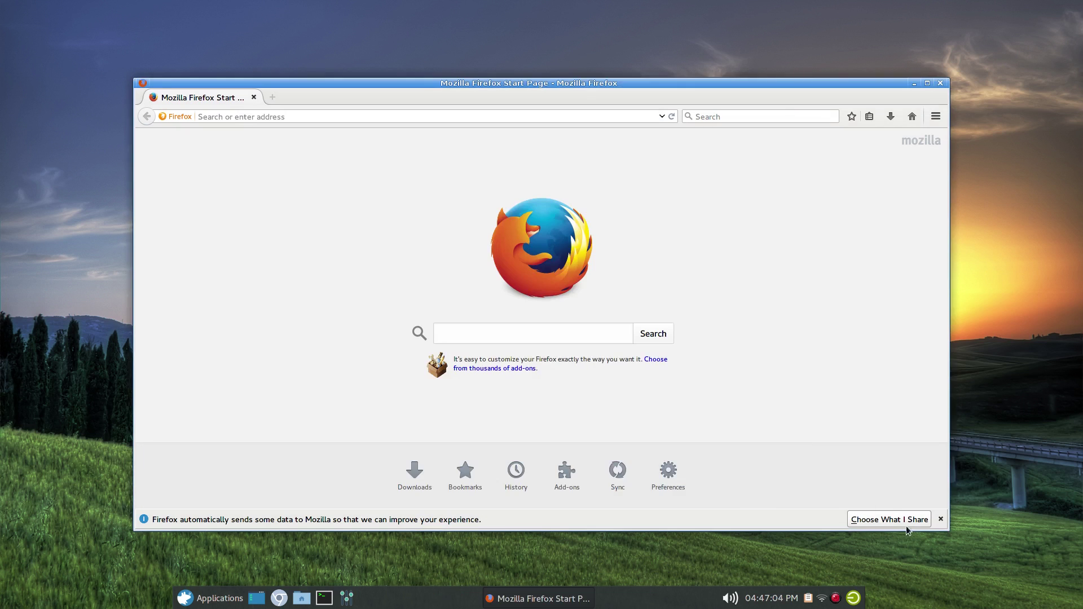
Dismiss the data-sharing notice, then close Firefox and launch it again
left_click(941, 520)
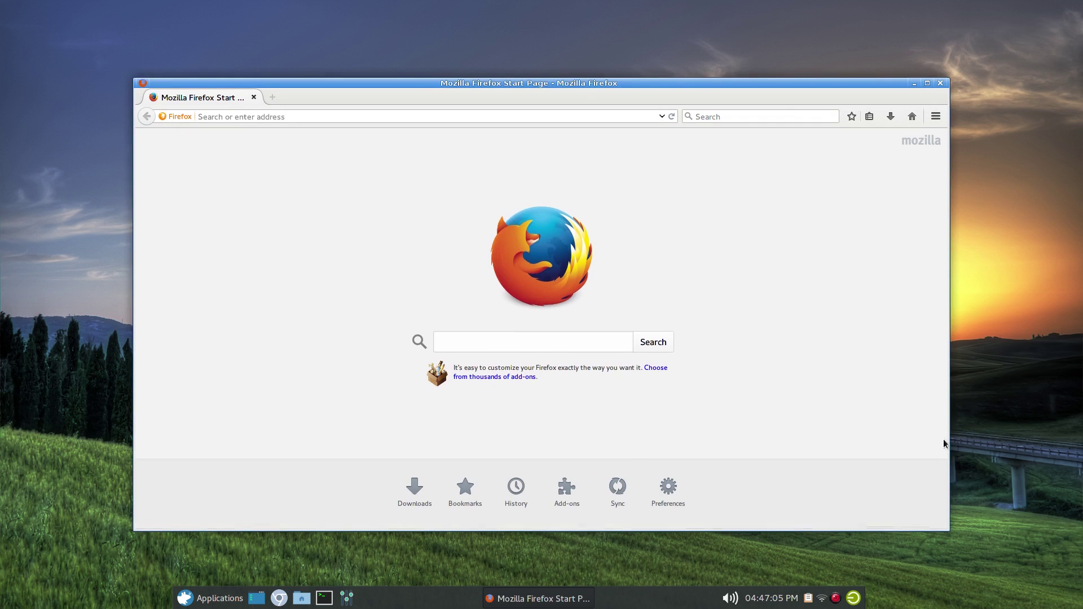
left_click(941, 84)
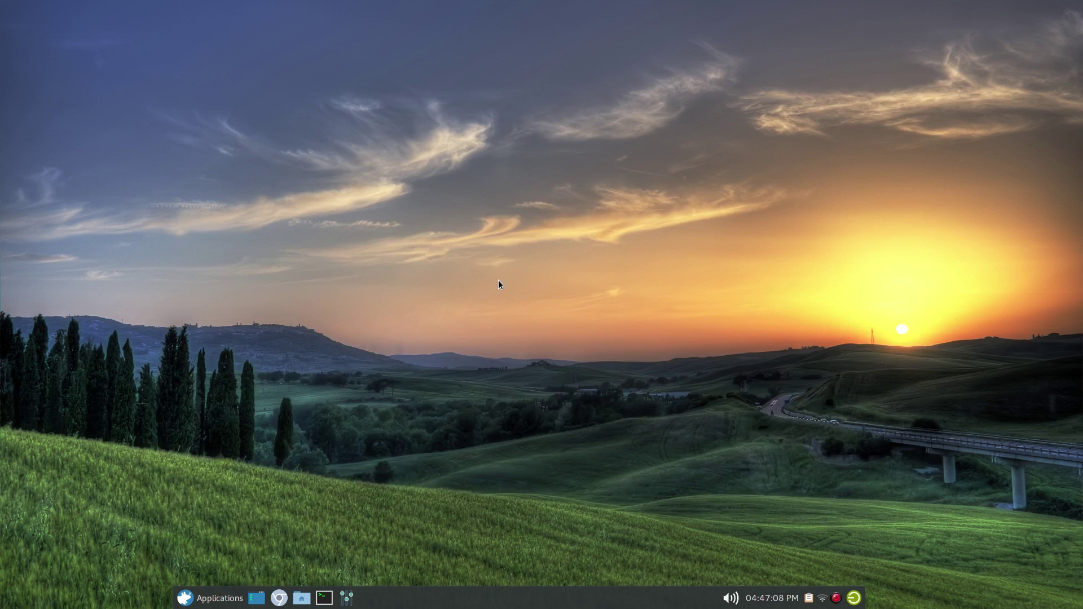
key("ctrl+space")
type("Fir")
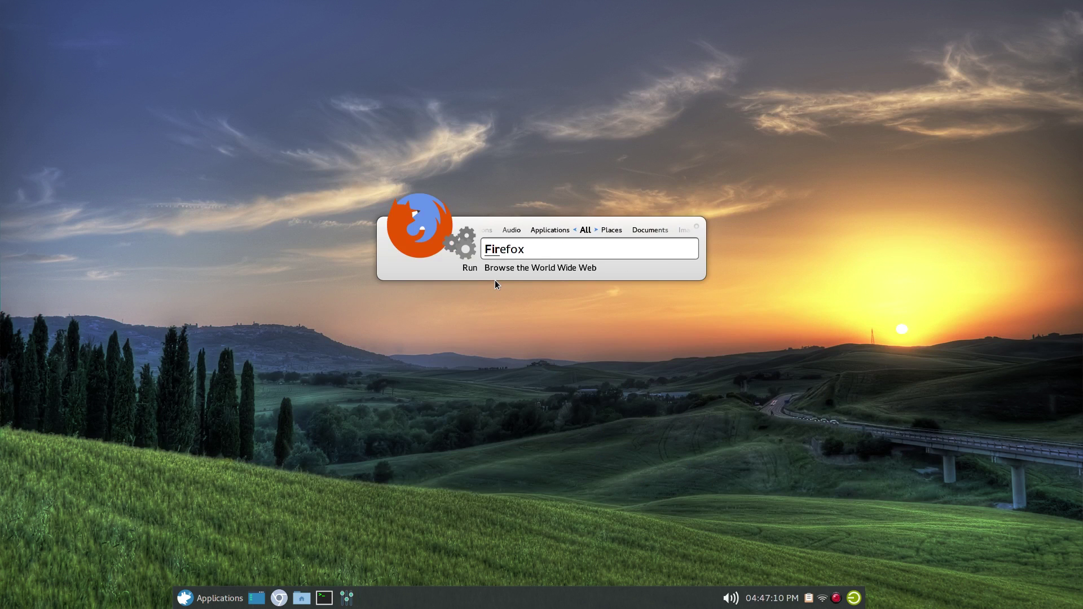
type("e")
key("Return")
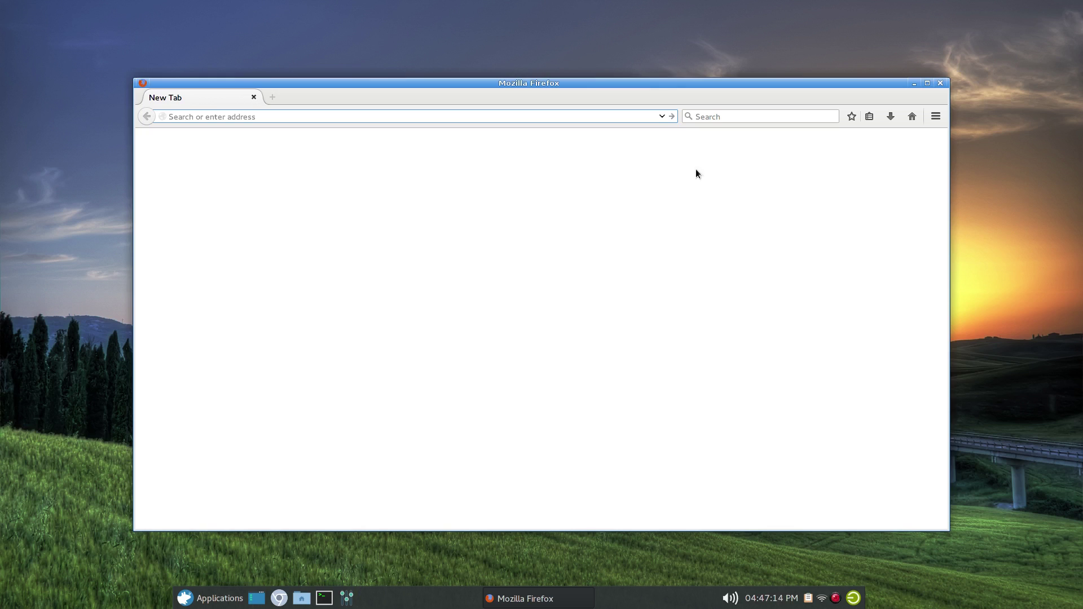
Enter "arc" in the search bar to examine the one-click search suggestions, without running the search
left_click(718, 113)
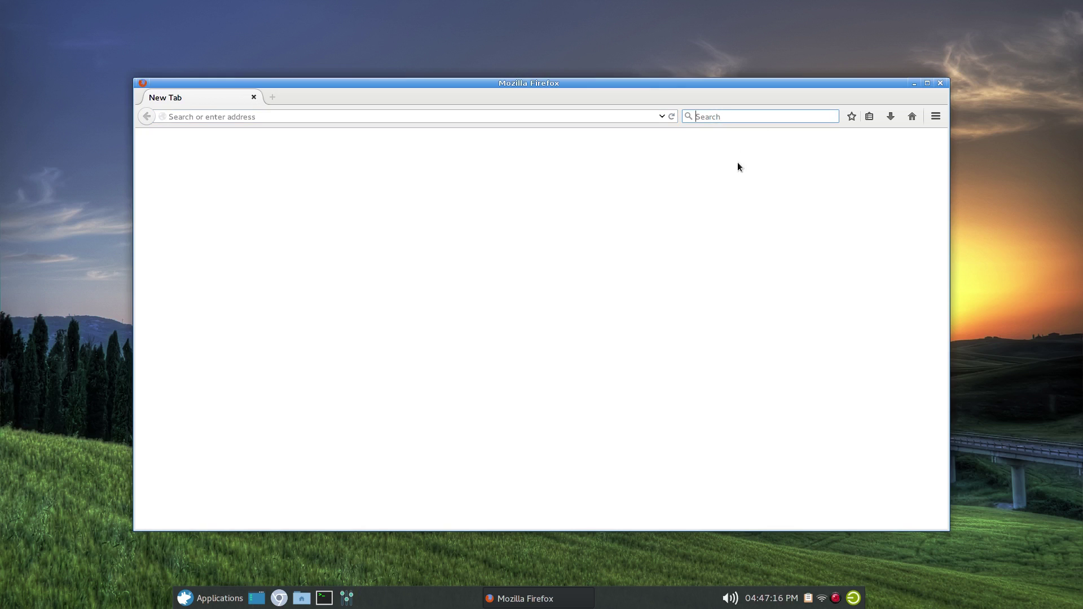
type("arc")
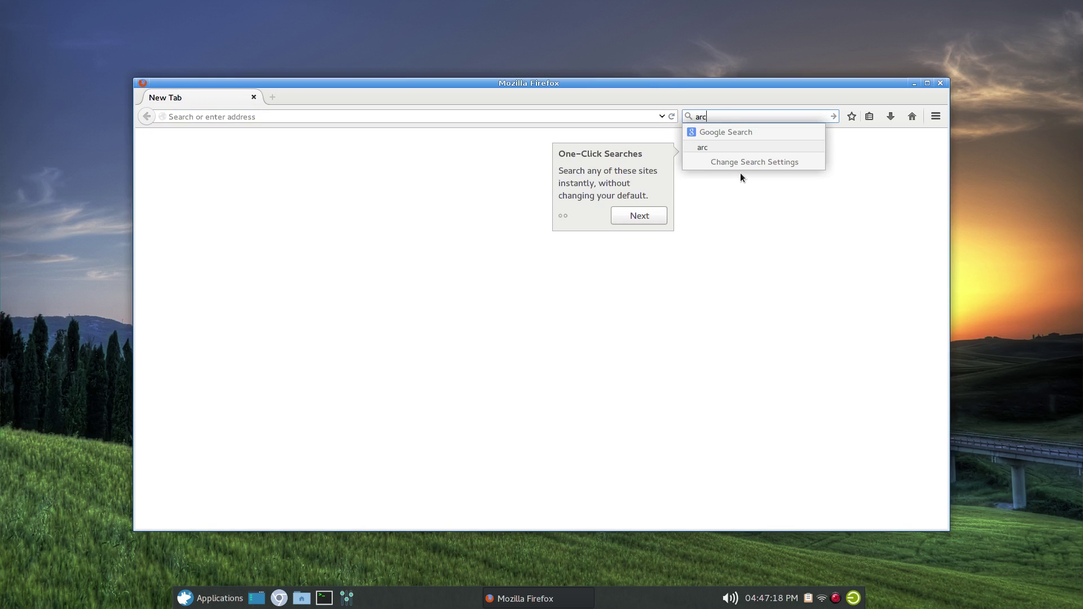
left_click(770, 200)
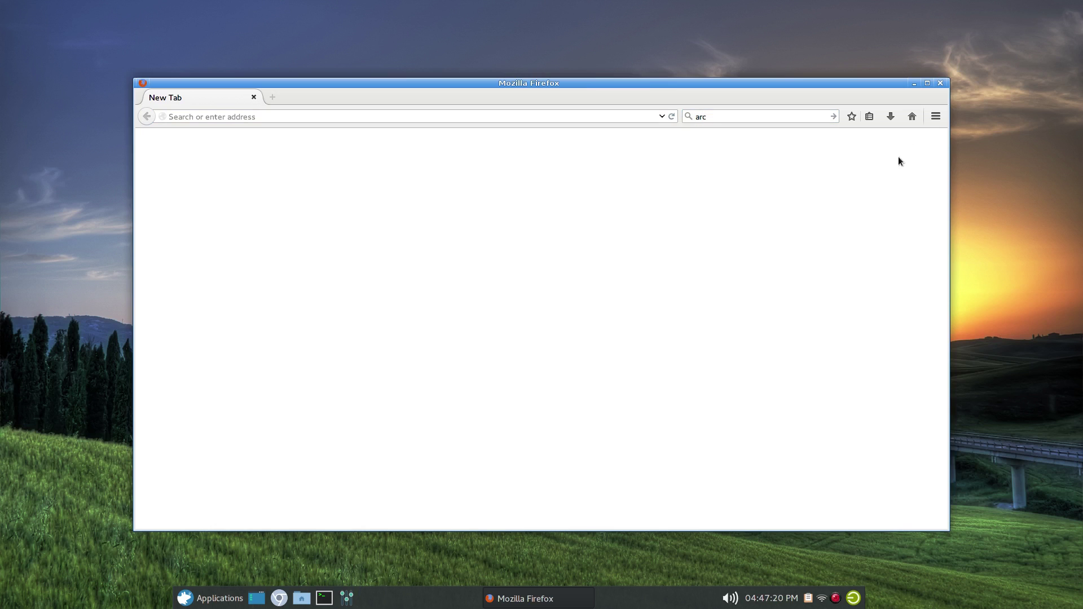
Set the new tab page to Blank from a newly opened tab, and close that tab
left_click(271, 99)
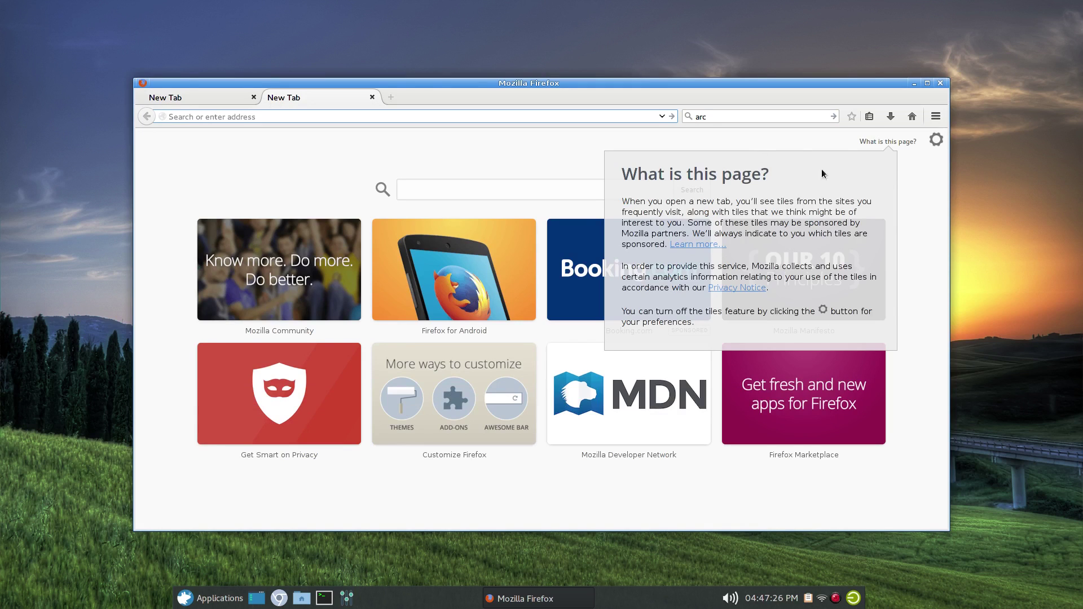
left_click(936, 147)
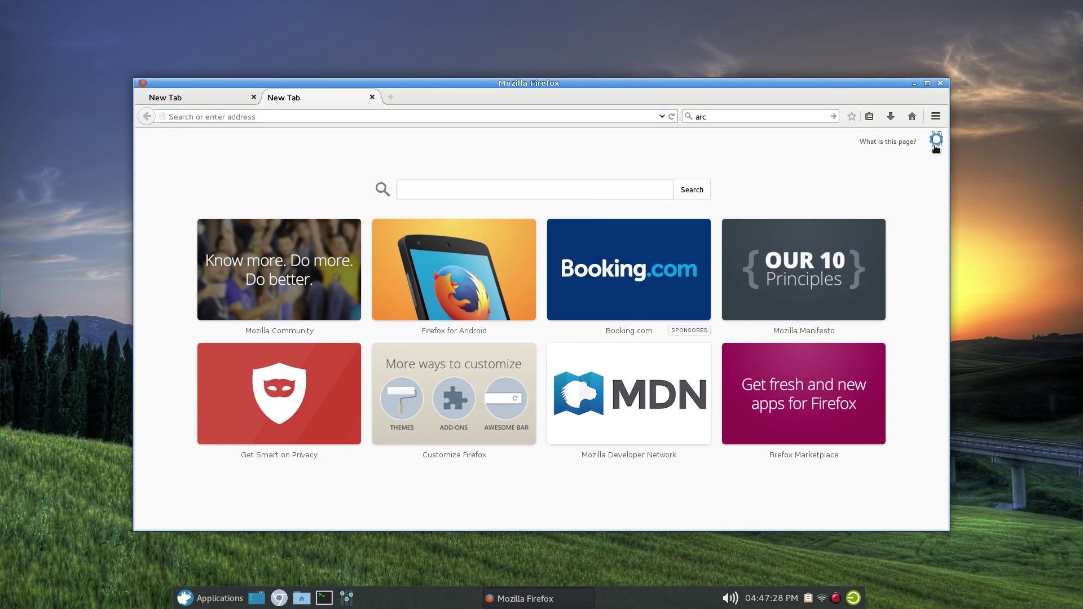
left_click(910, 190)
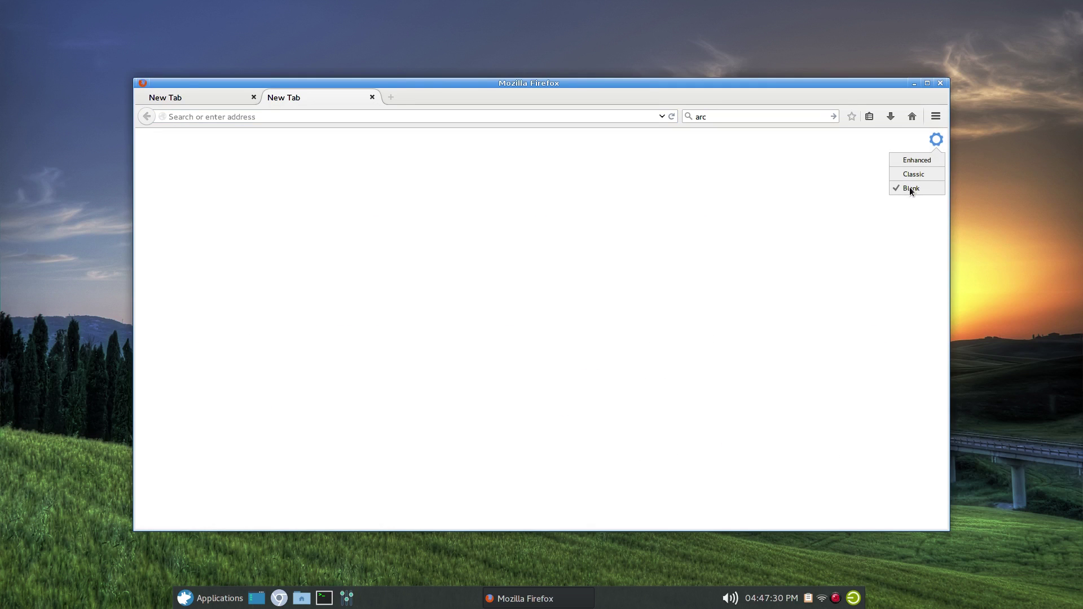
left_click(373, 98)
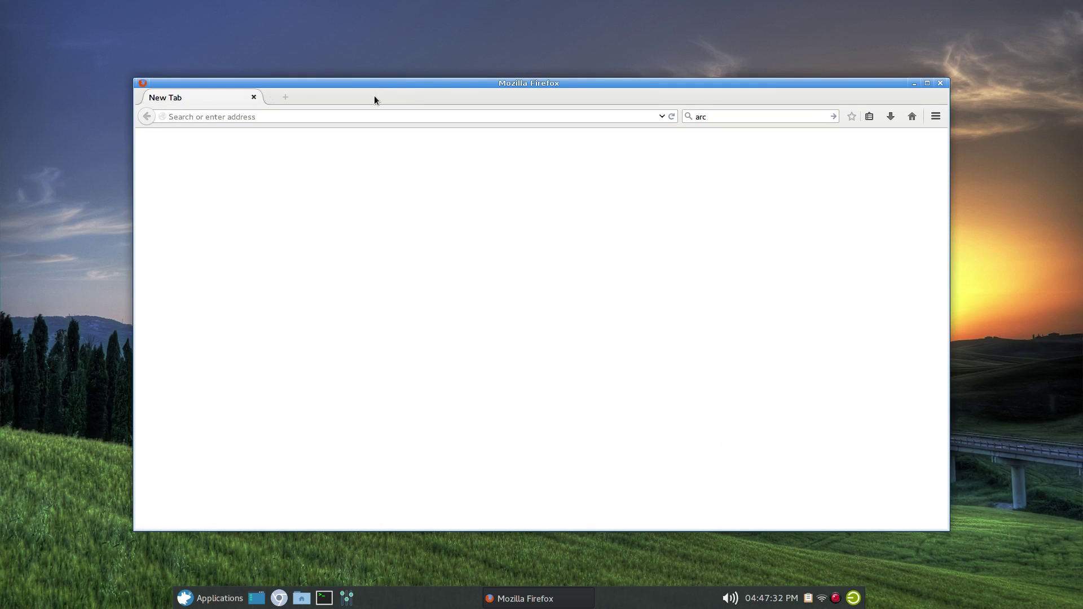
Examine the one-click search suggestions again for the "arc" text already in the search bar
left_click(354, 119)
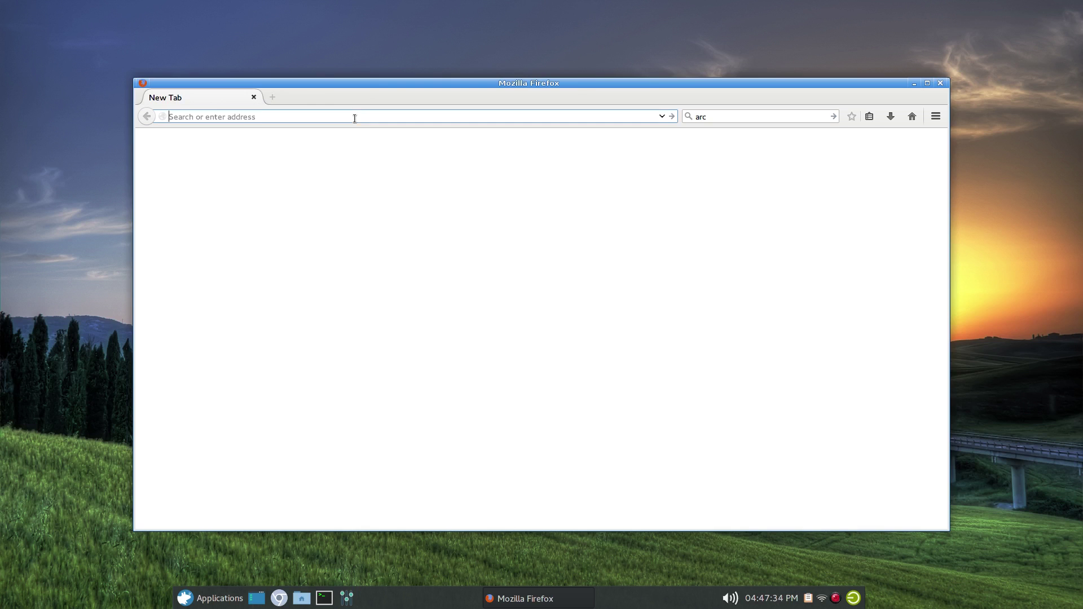
left_click(724, 117)
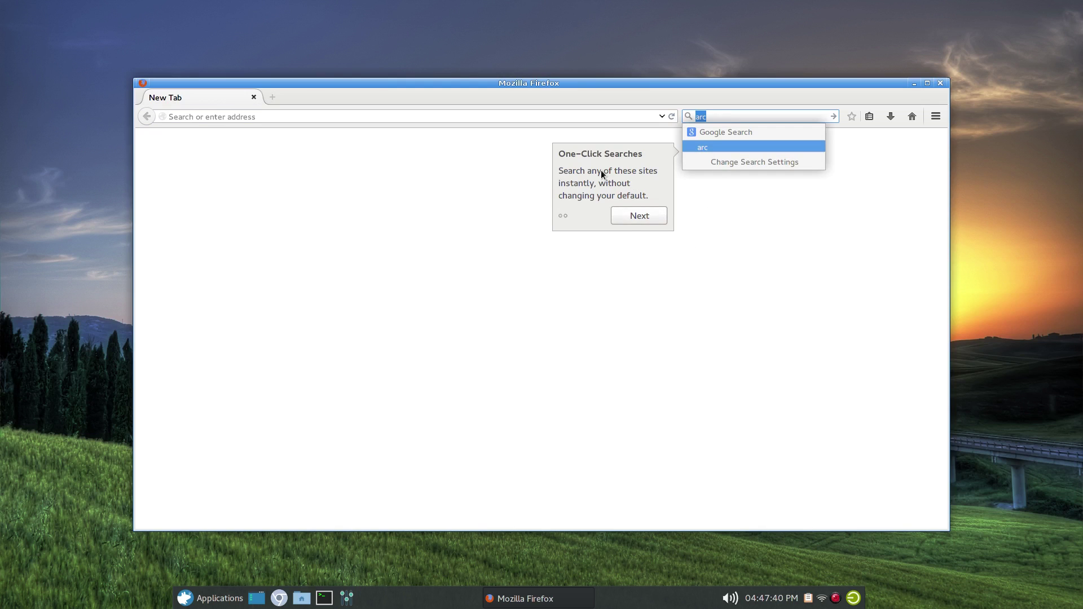
left_click(696, 121)
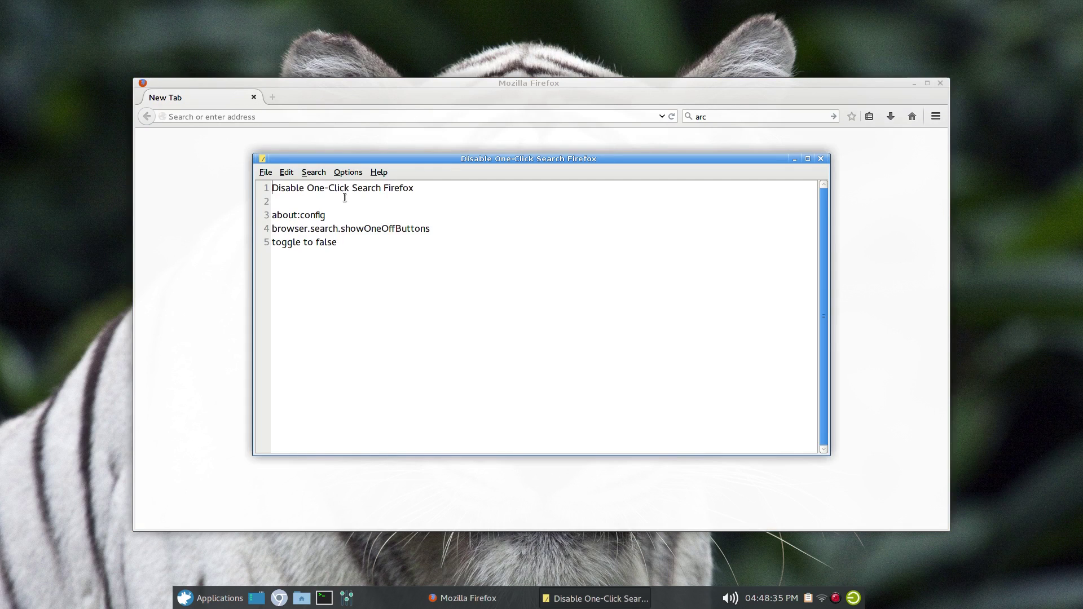
Copy about:config from the text note, load it in Firefox, and accept the advanced settings warning
triple_click(282, 218)
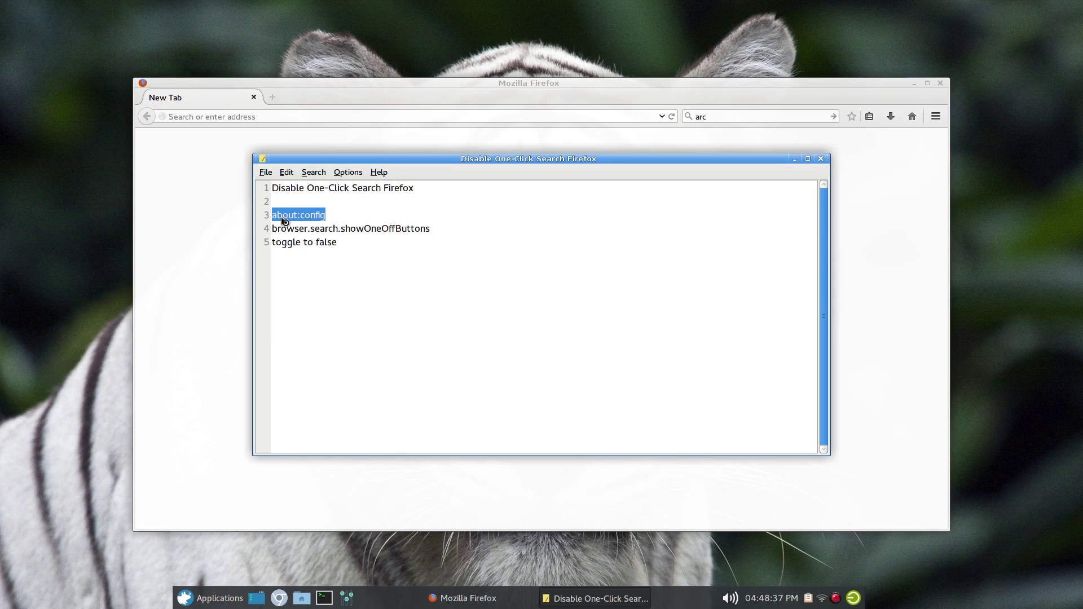
right_click(284, 221)
left_click(299, 239)
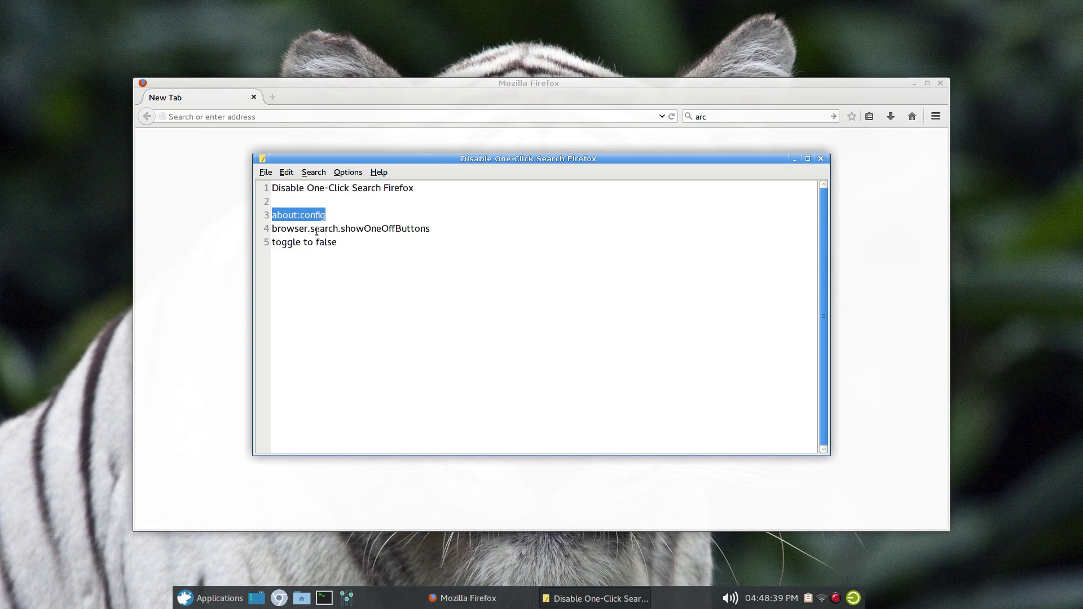
left_click(276, 116)
key("ctrl+v")
key("Return")
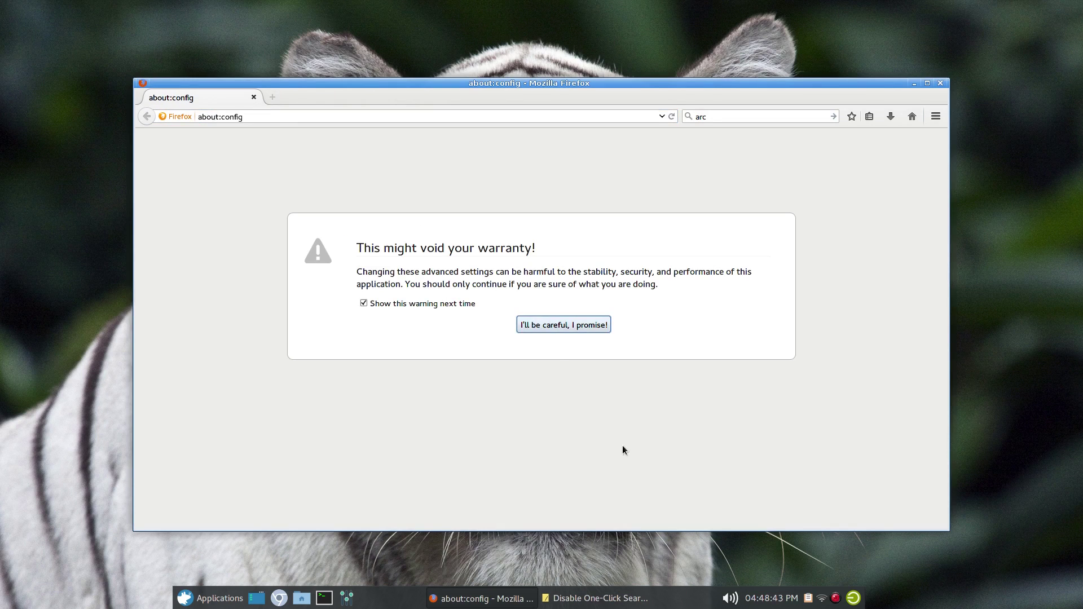
left_click(537, 324)
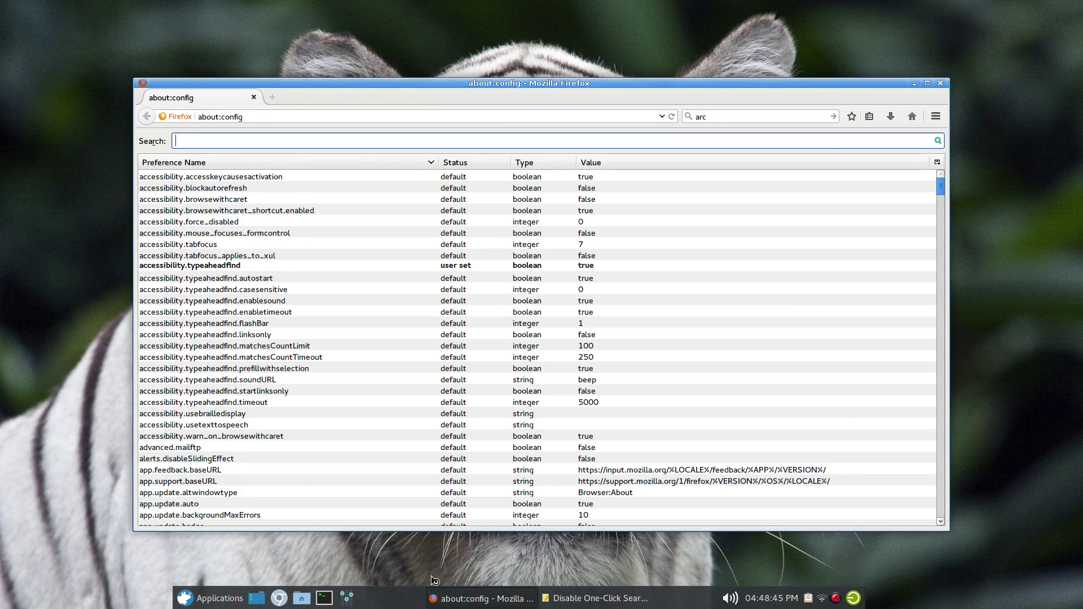
Copy the preference name browser.search.showOneOffButtons from the text note and use it to filter the about:config list
left_click(595, 598)
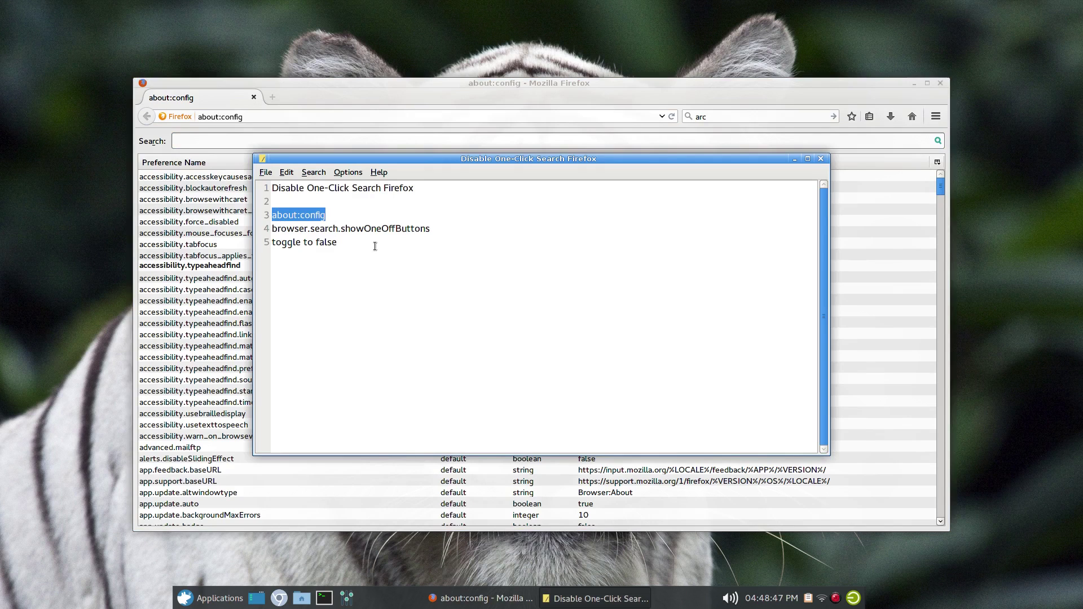
left_click(363, 228)
triple_click(363, 228)
right_click(363, 228)
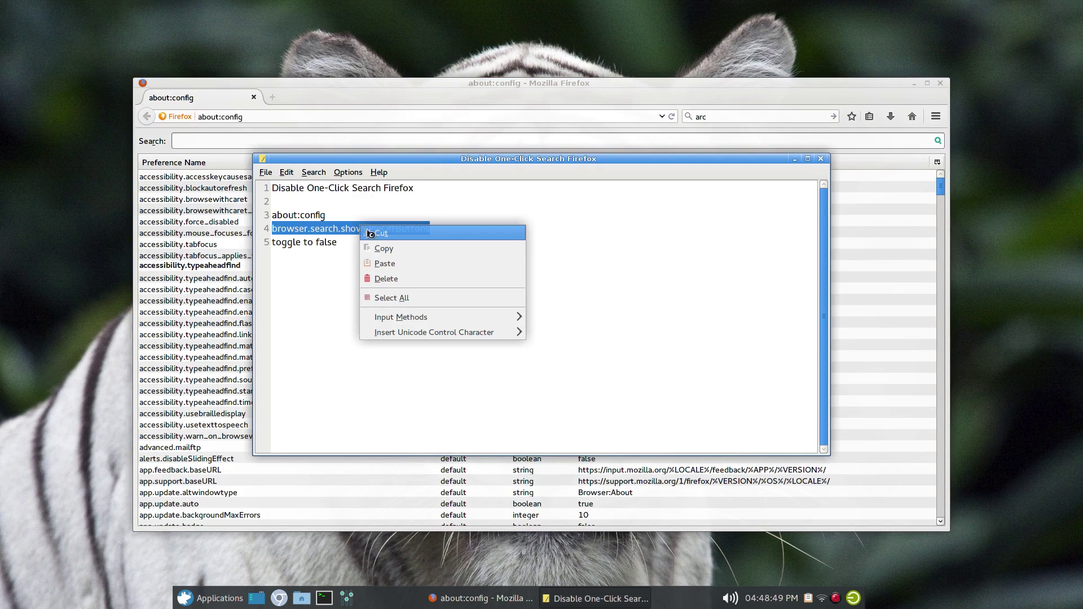
left_click(376, 248)
left_click(214, 143)
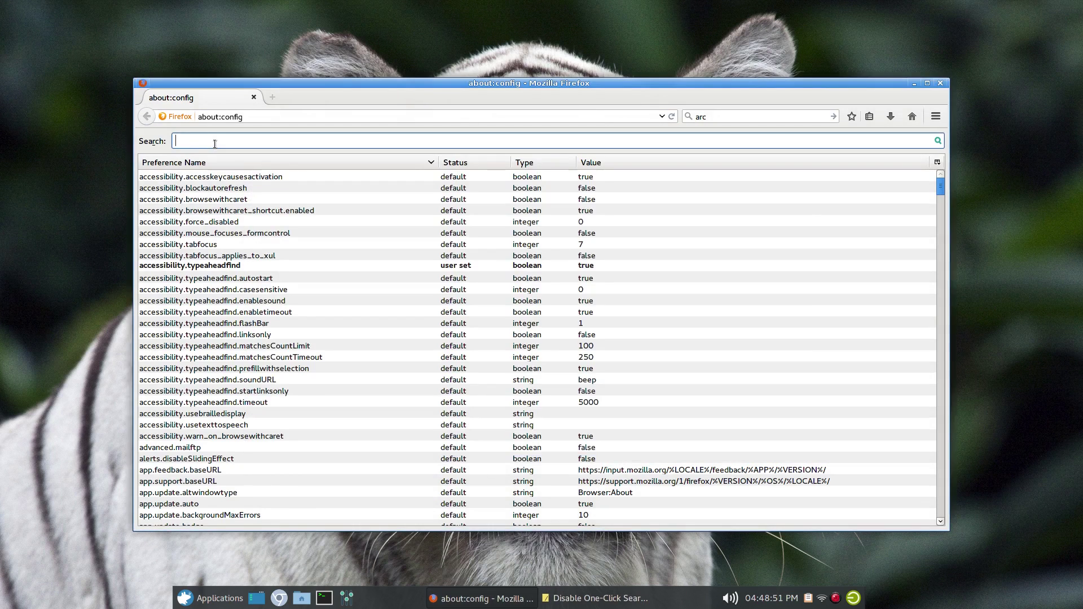
key("ctrl+v")
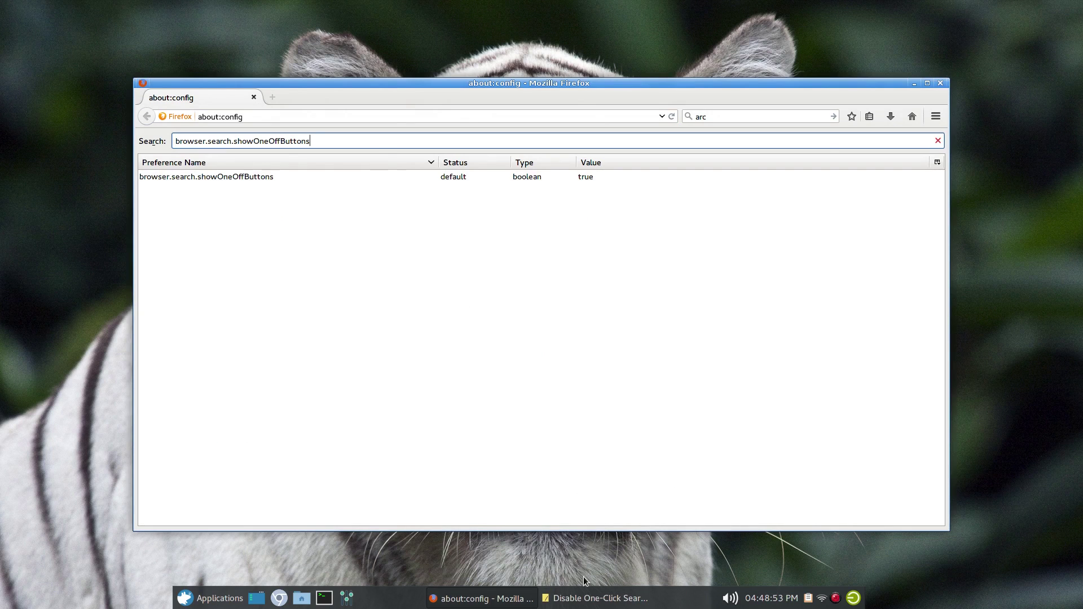
Check the note's instructions, then set browser.search.showOneOffButtons to false in Firefox
left_click(595, 598)
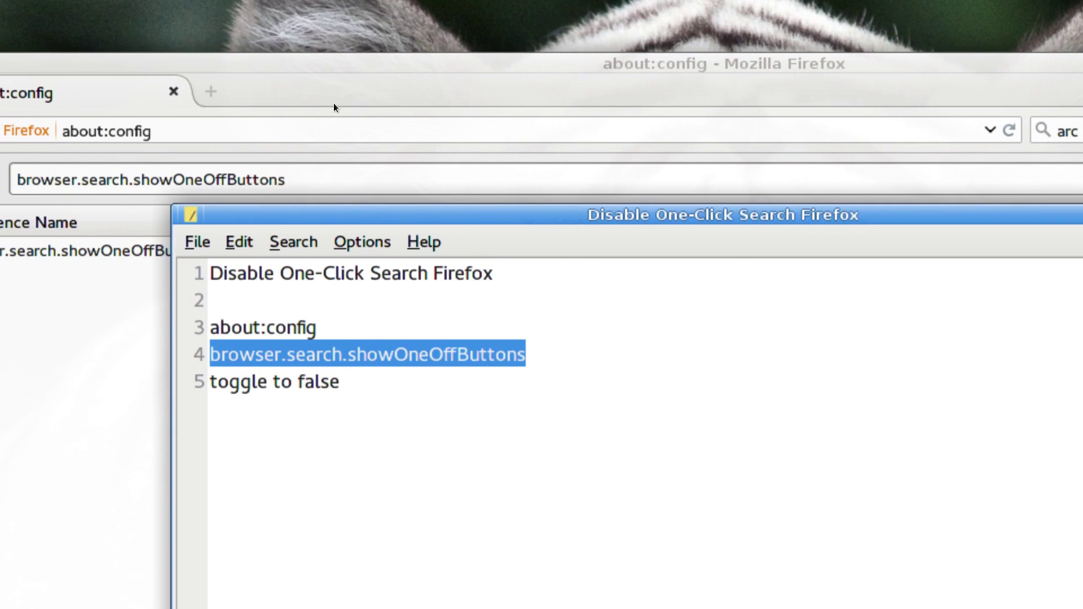
left_click(334, 102)
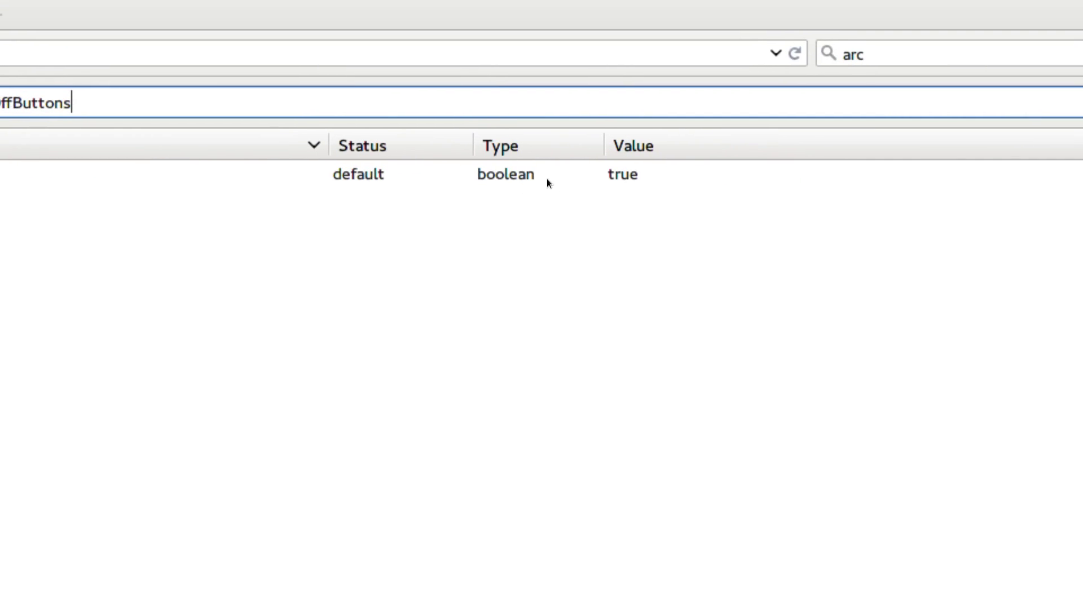
double_click(536, 174)
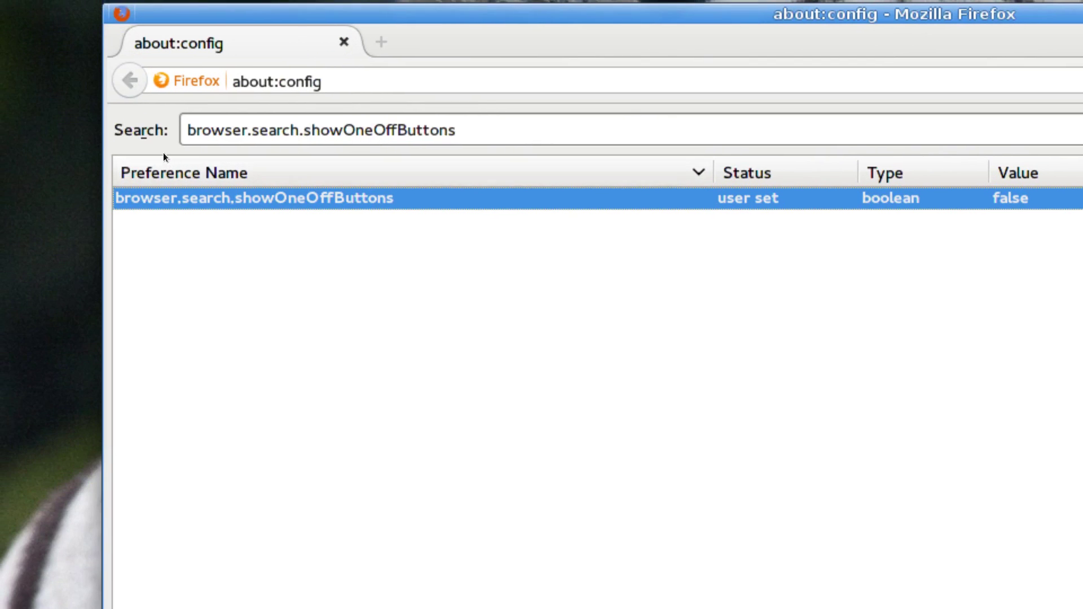
Filter the preferences by "click", set browser.urlbar.clickSelectsAll to true, and test it on the address bar
left_click(455, 135)
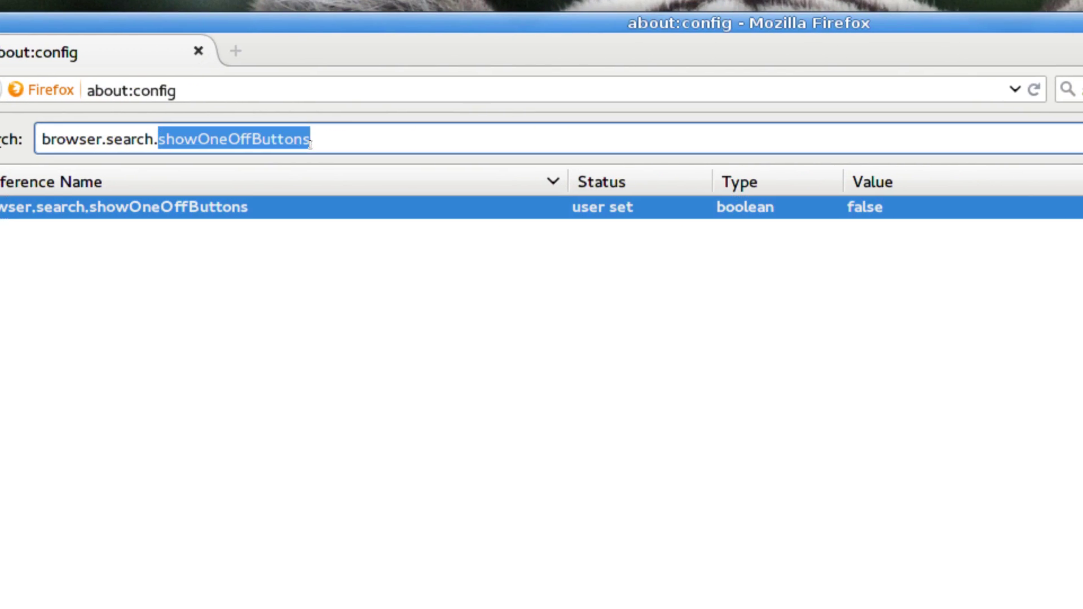
triple_click(309, 145)
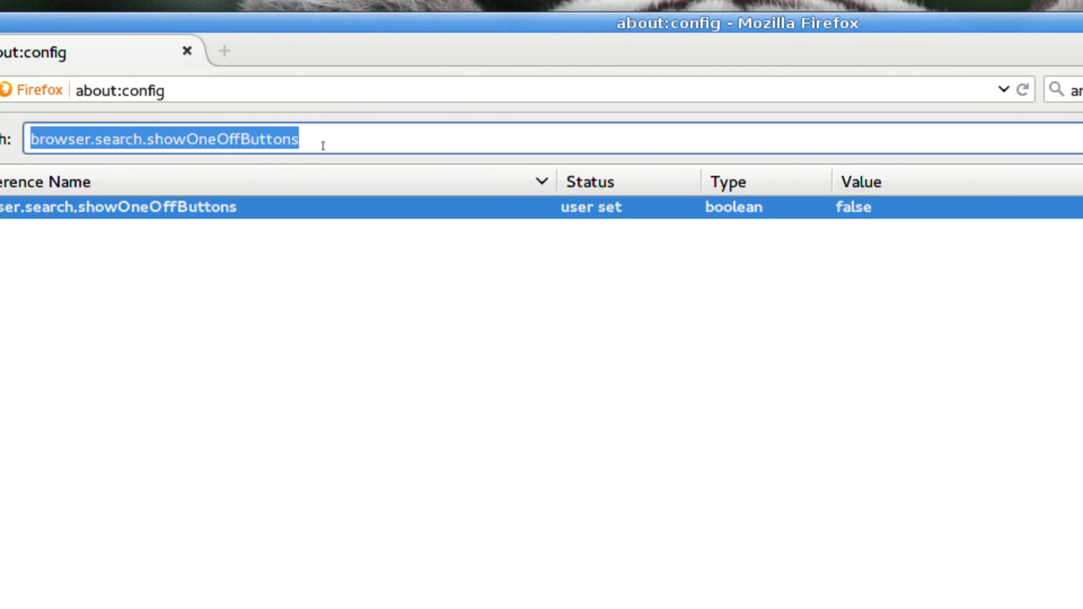
type("click")
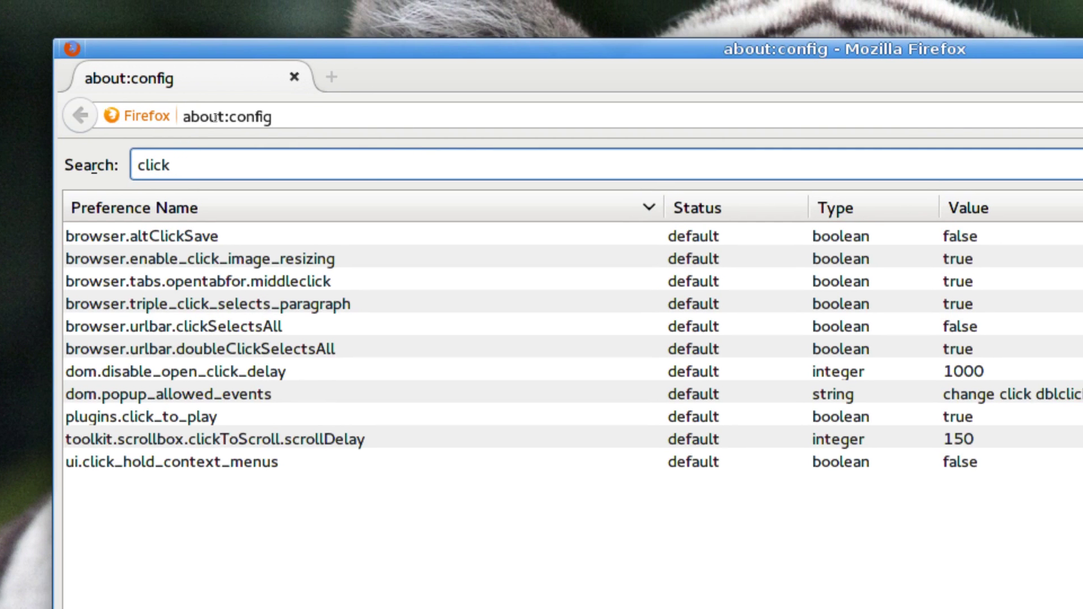
left_click(245, 110)
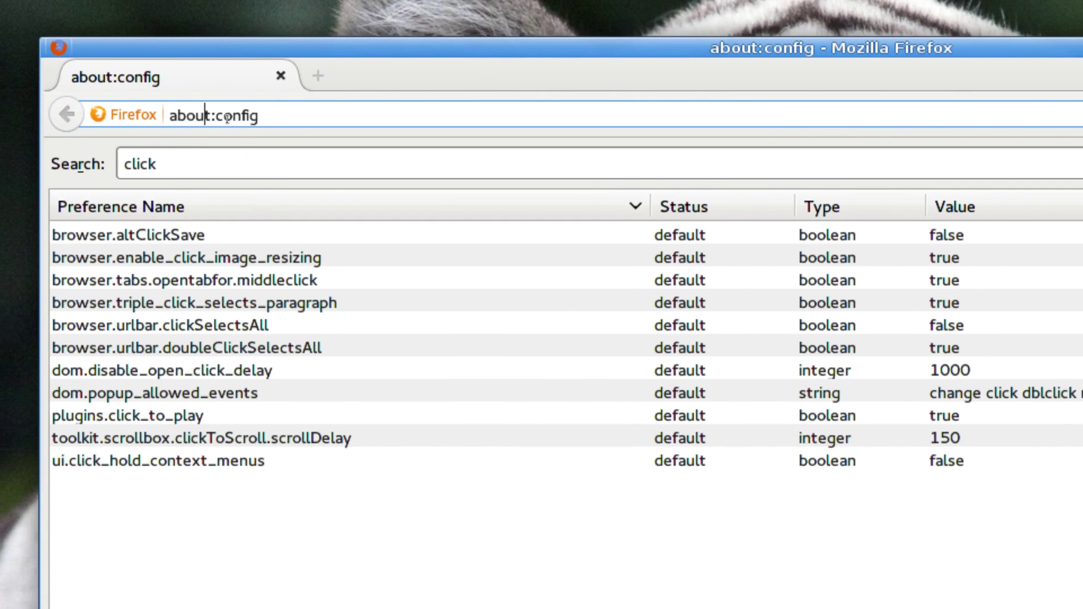
left_click(226, 117)
left_click(305, 117)
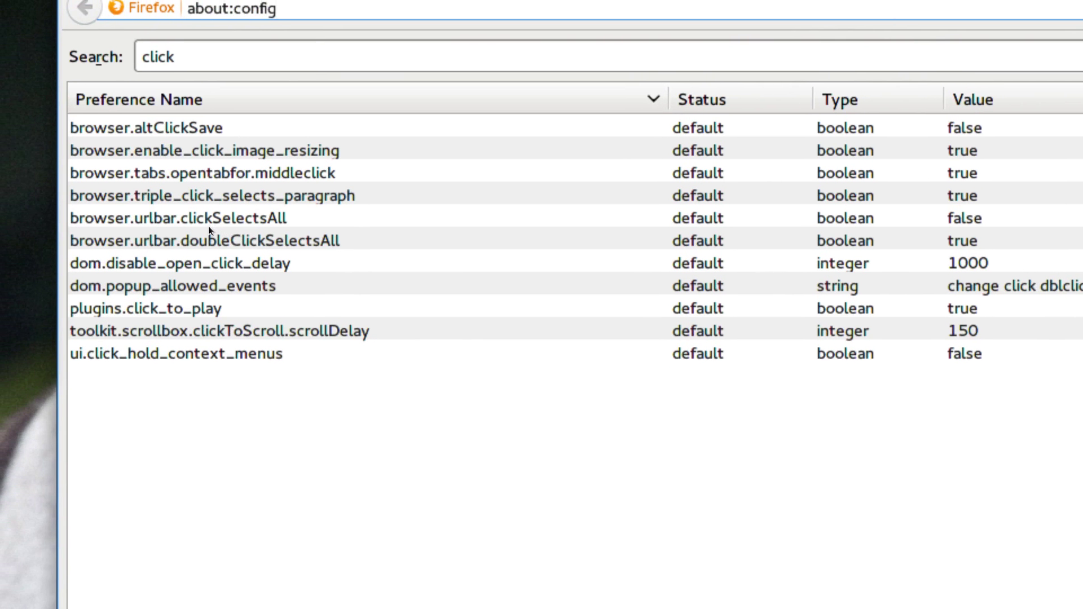
left_click(157, 221)
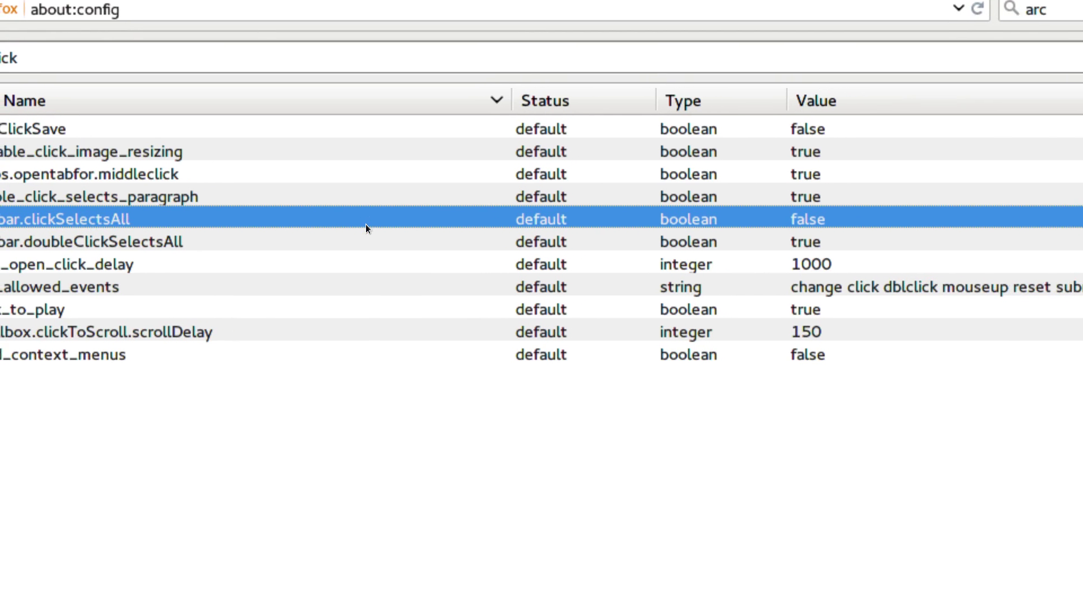
double_click(366, 225)
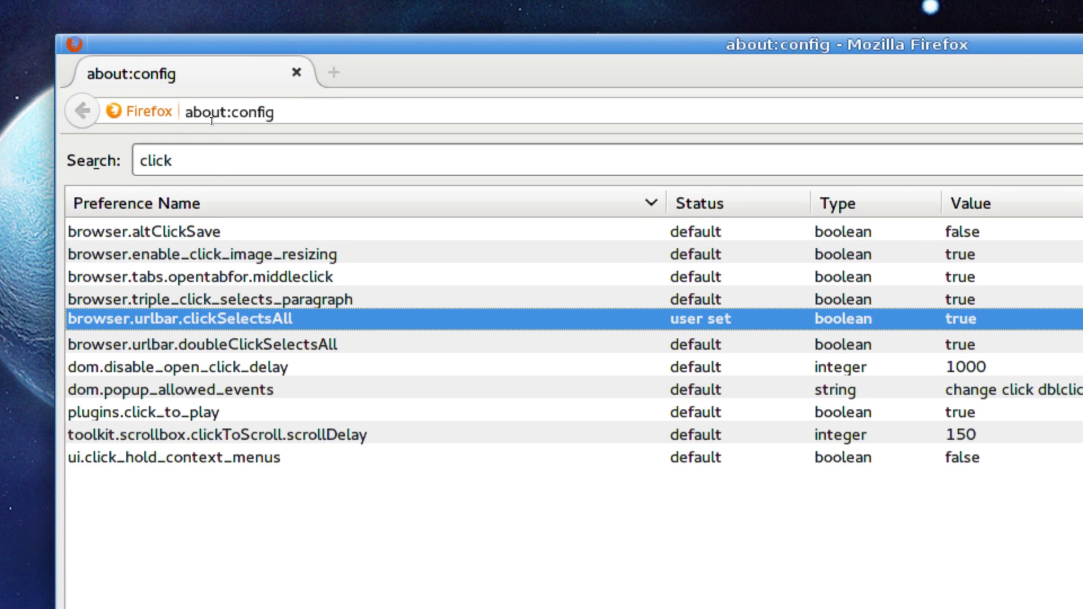
left_click(56, 13)
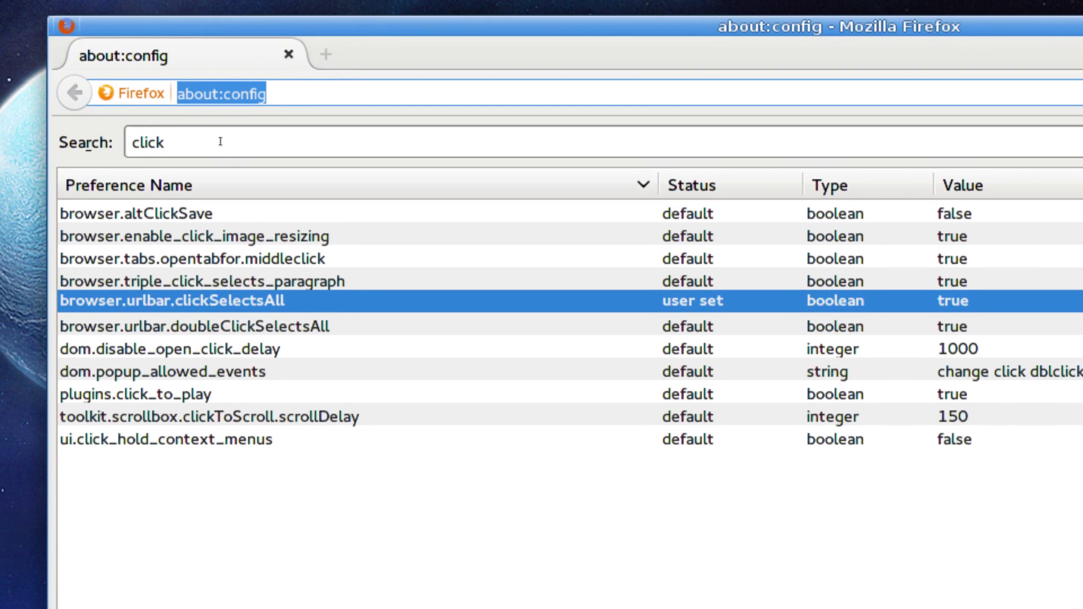
Filter the preferences by "backspace" and set browser.backspace_action to 0
left_click(229, 163)
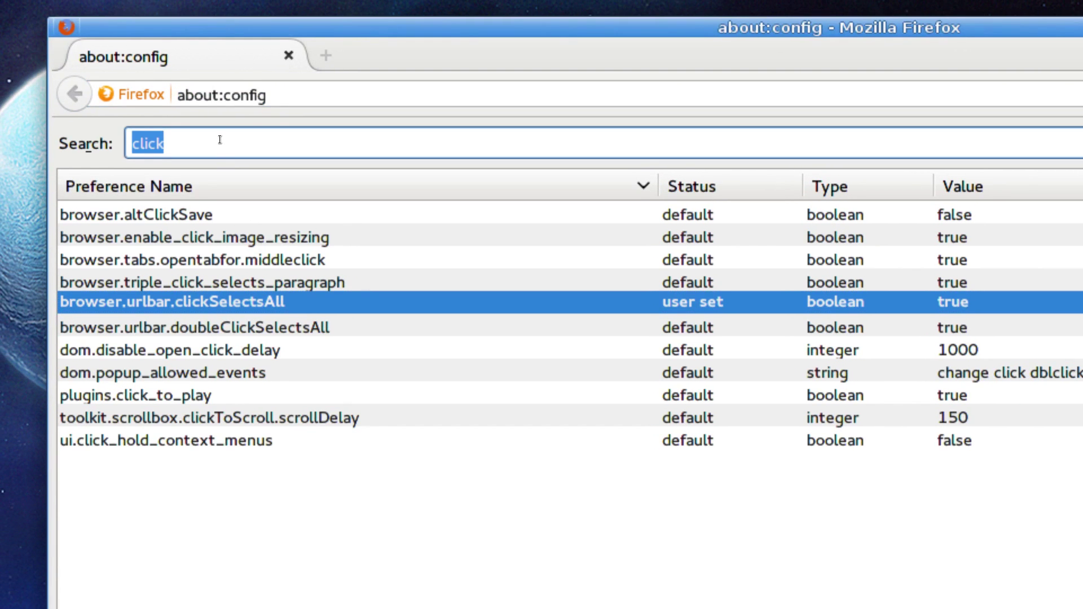
type("back")
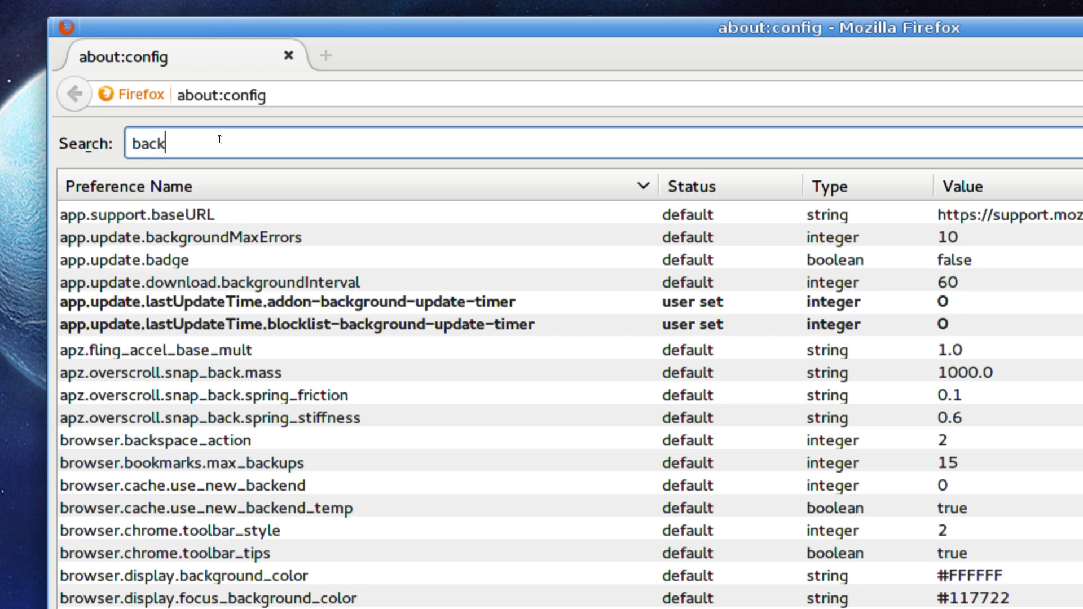
type("spac")
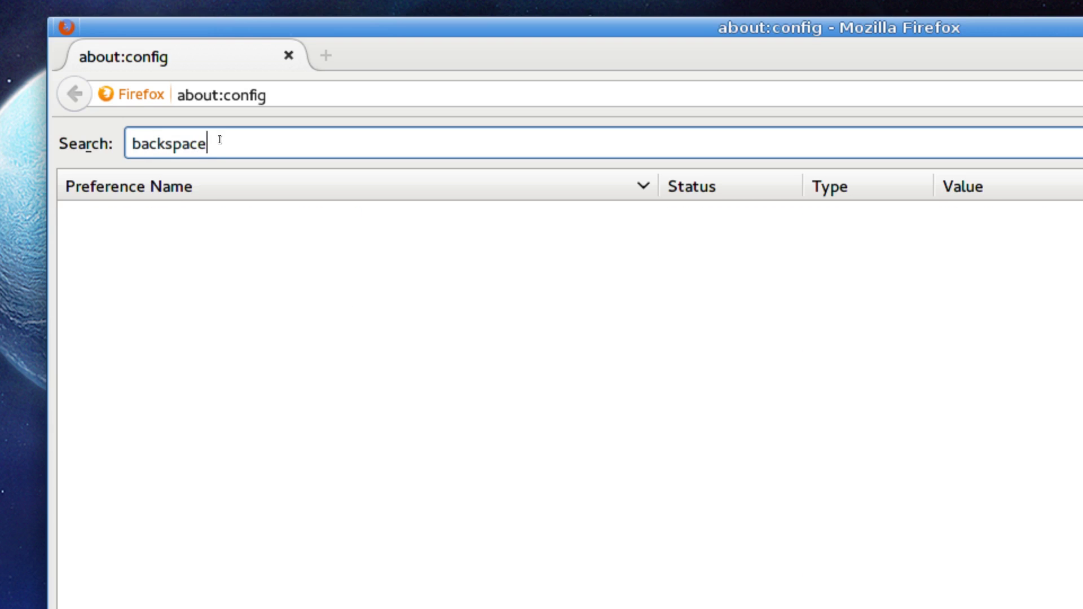
left_click(688, 221)
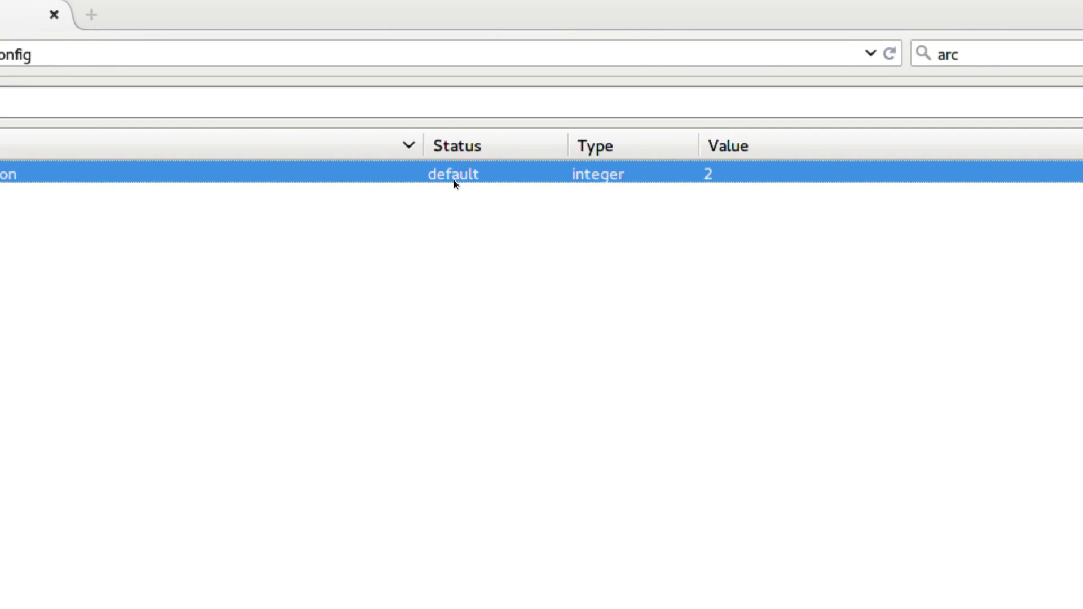
double_click(453, 180)
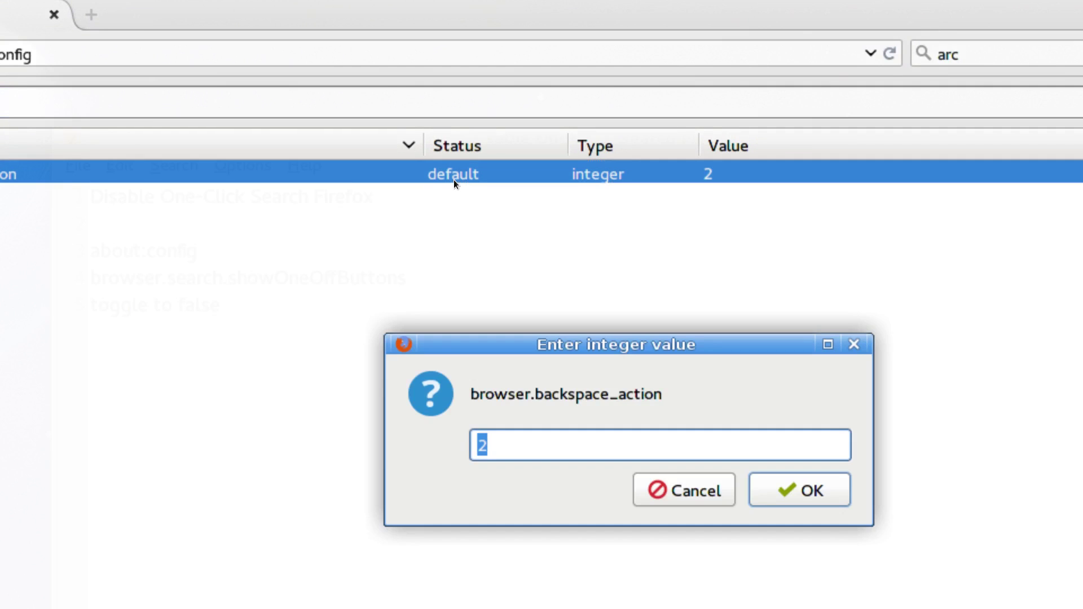
type("0")
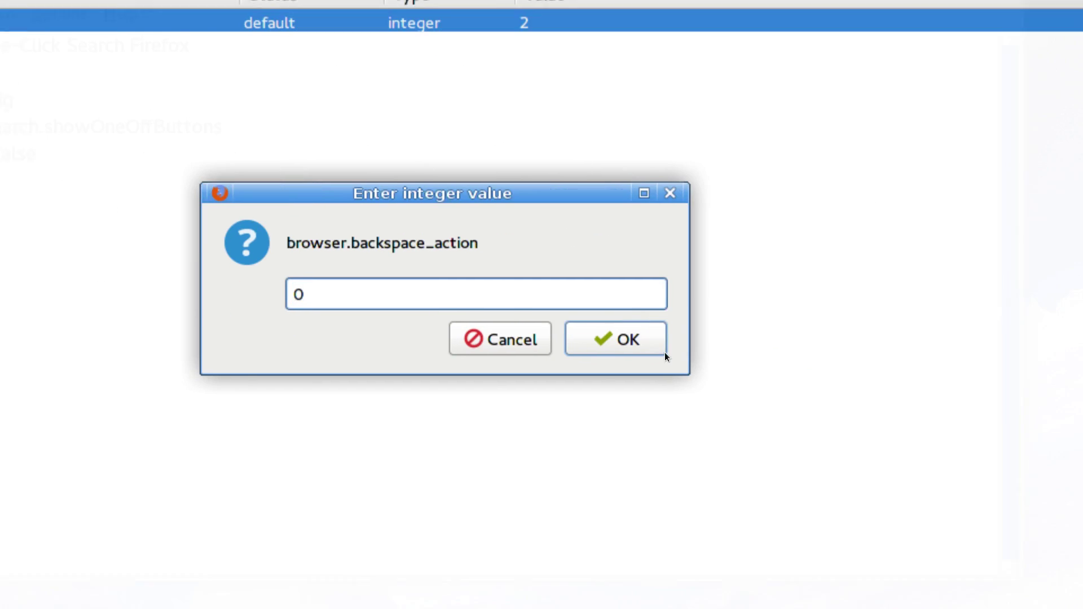
left_click(616, 339)
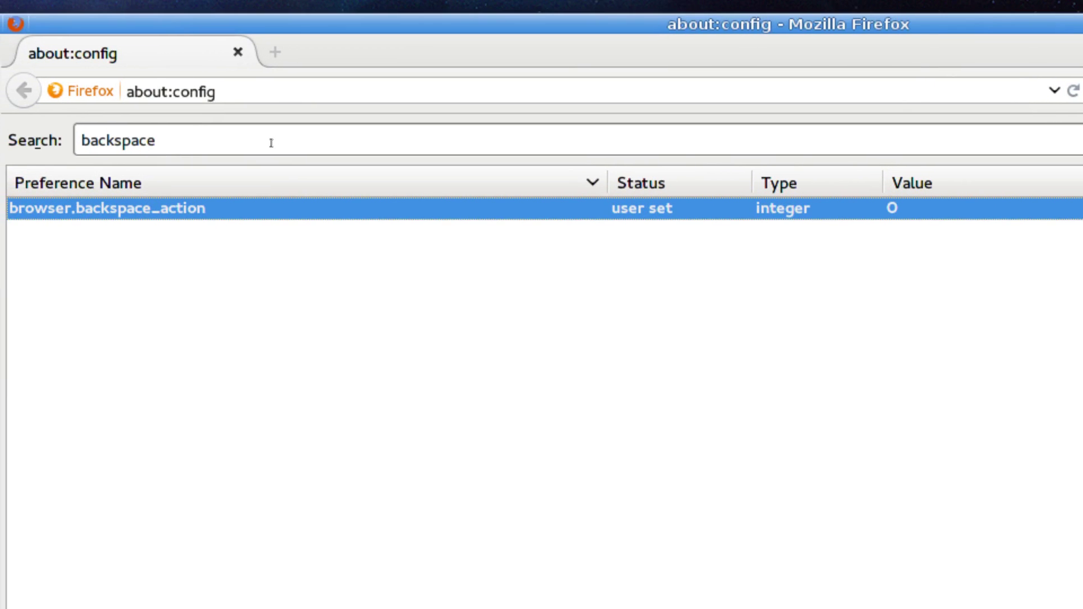
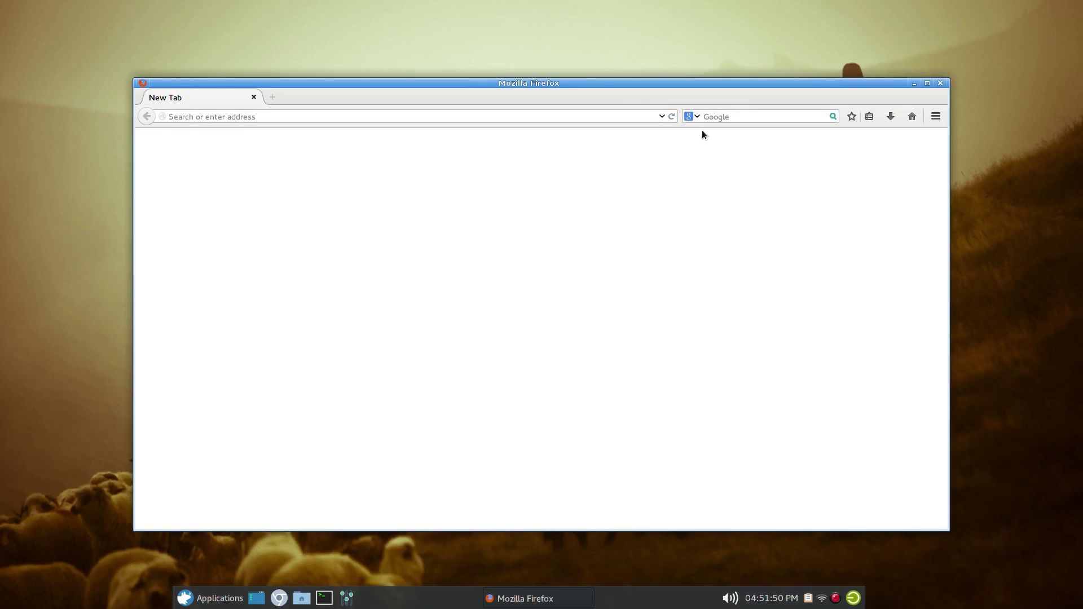
From the search engine manager, go to the catalogue of more engines, search for "encrypted", and open the Google (encrypted) add-on page
left_click(695, 117)
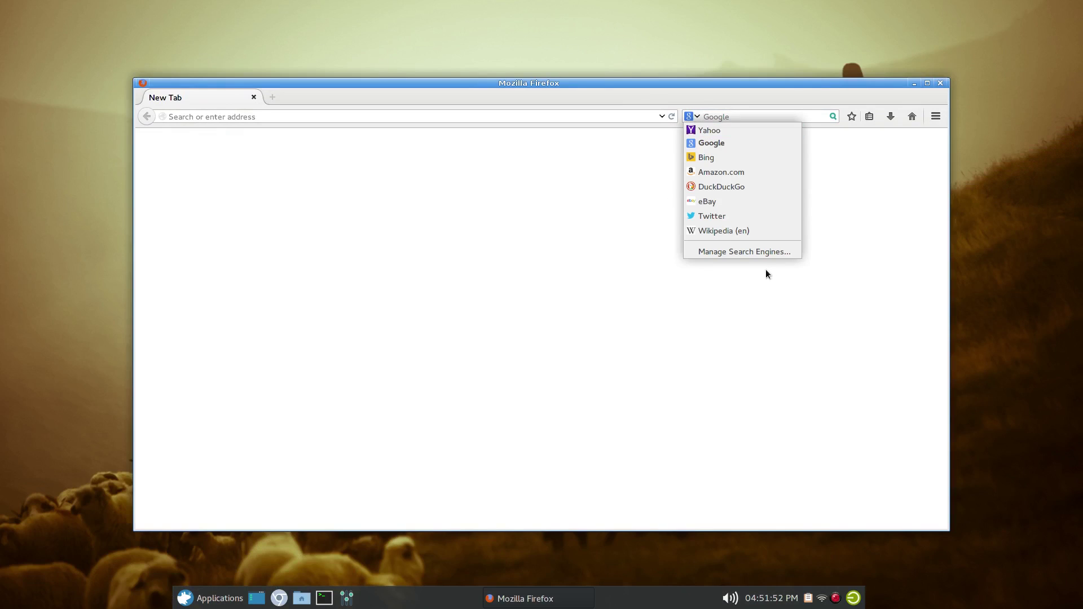
left_click(740, 252)
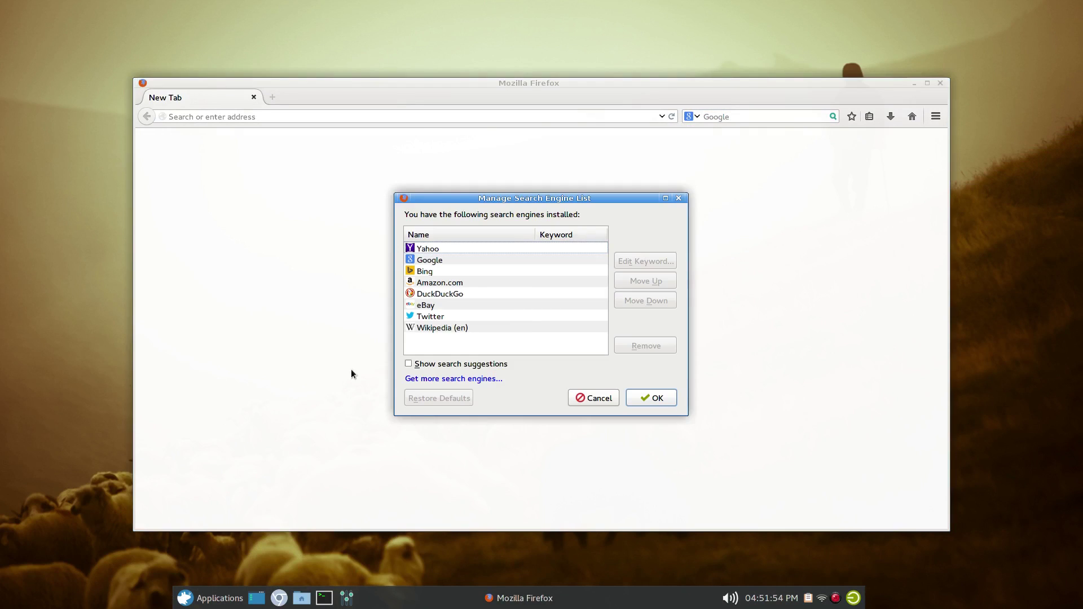
left_click(482, 379)
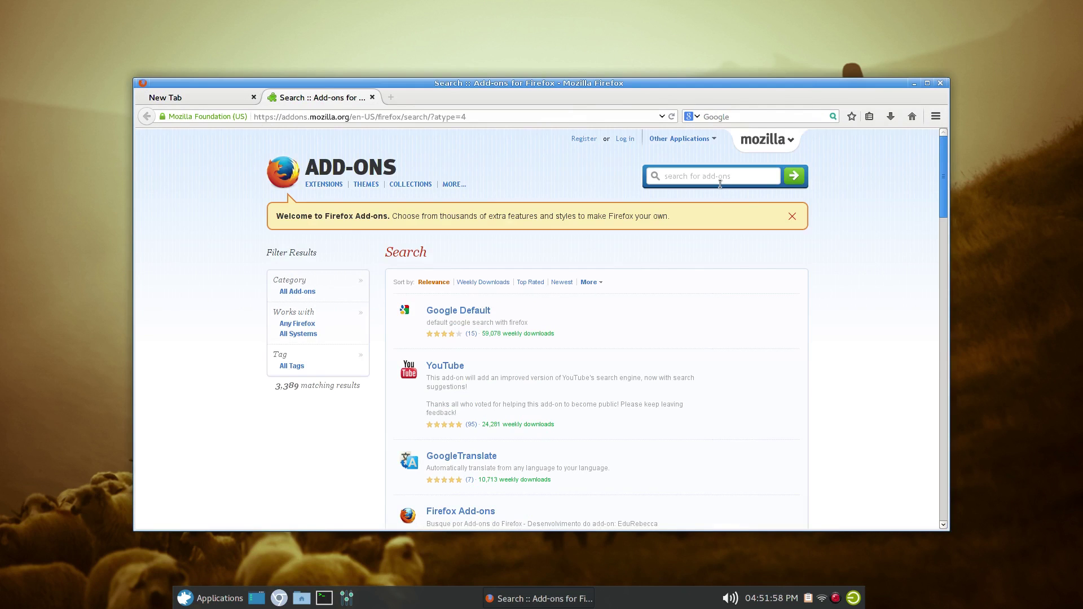
type("encrypted")
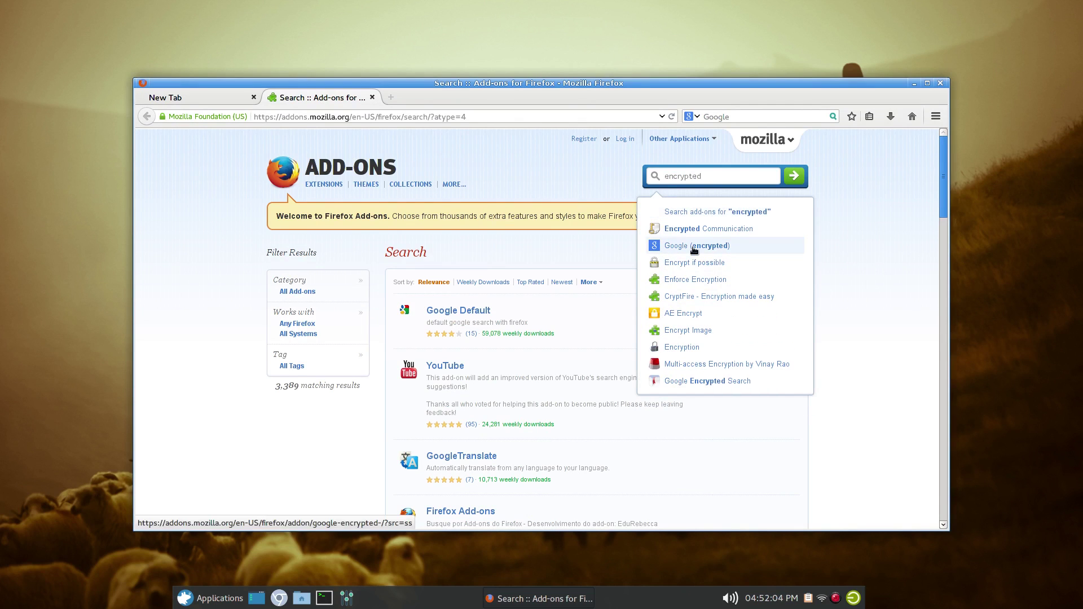
left_click(693, 246)
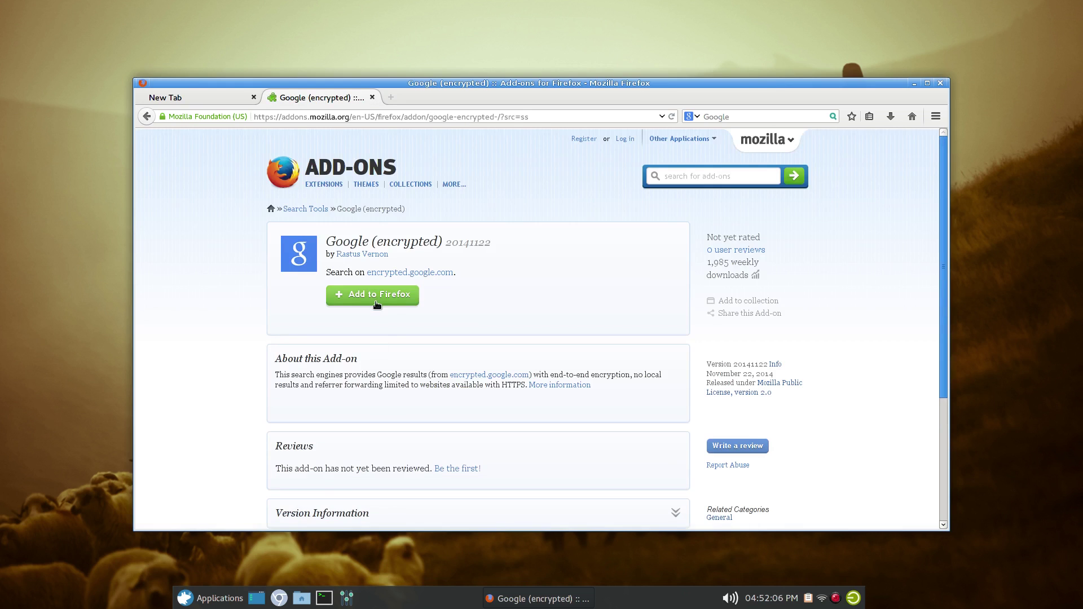
Add the Google encrypted search engine to Firefox and make it the current search engine
left_click(369, 295)
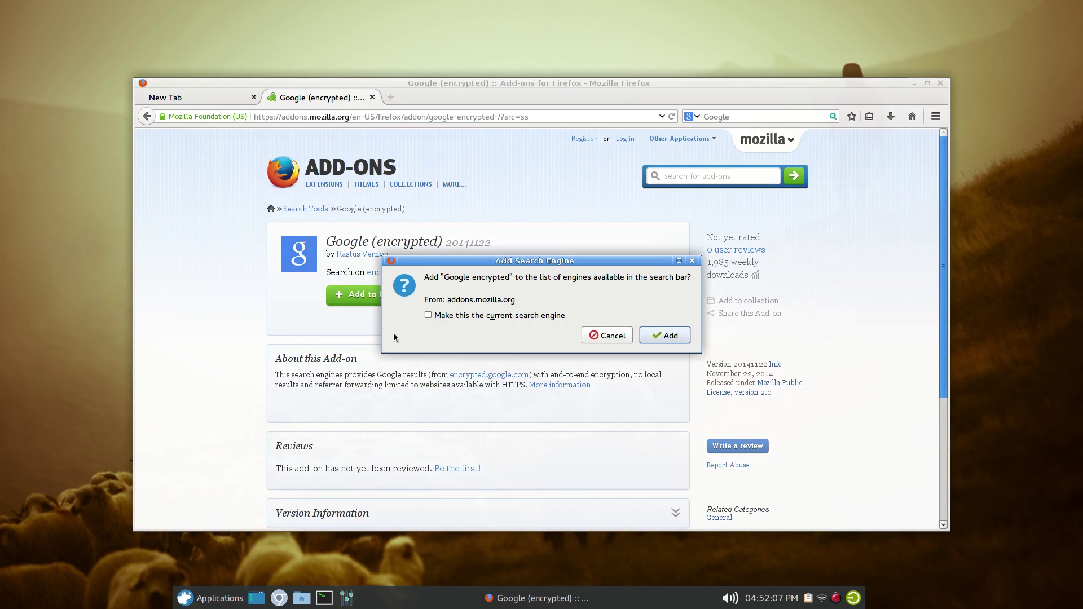
left_click(464, 318)
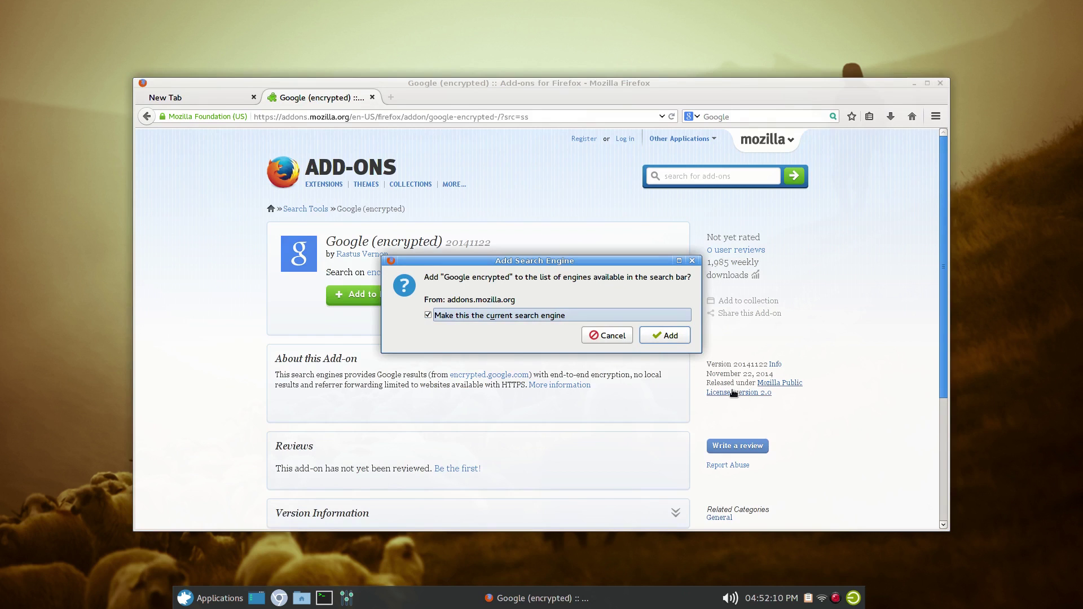
left_click(668, 336)
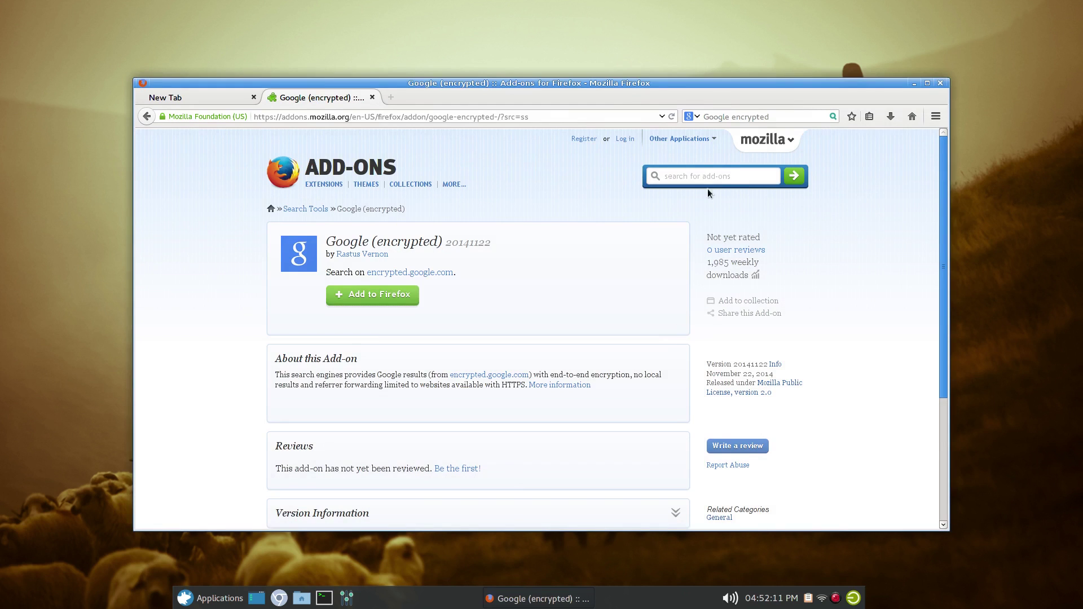
Remove Bing, Amazon.com, DuckDuckGo, eBay, Twitter, Wikipedia (en) and Yahoo from the installed search engines
left_click(696, 116)
left_click(737, 292)
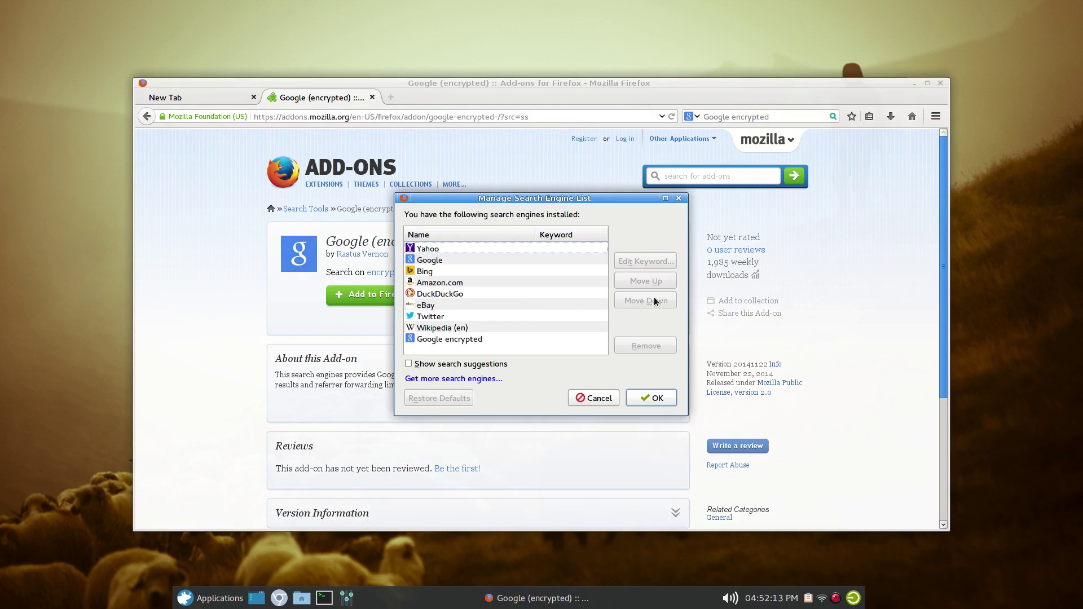
left_click(444, 271)
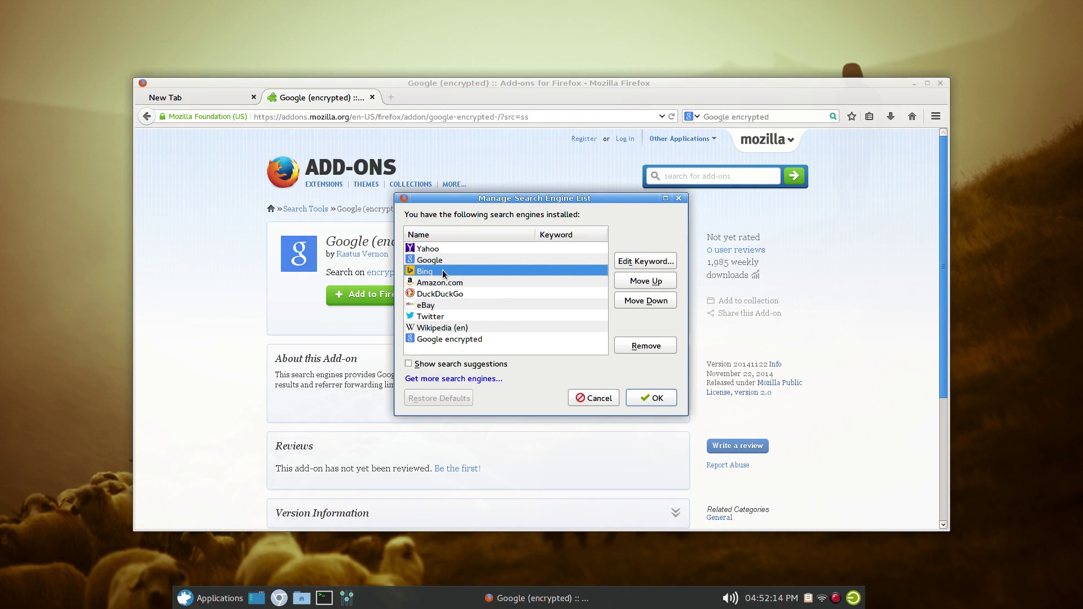
left_click(656, 344)
left_click(656, 345)
left_click(656, 344)
left_click(656, 345)
left_click(656, 344)
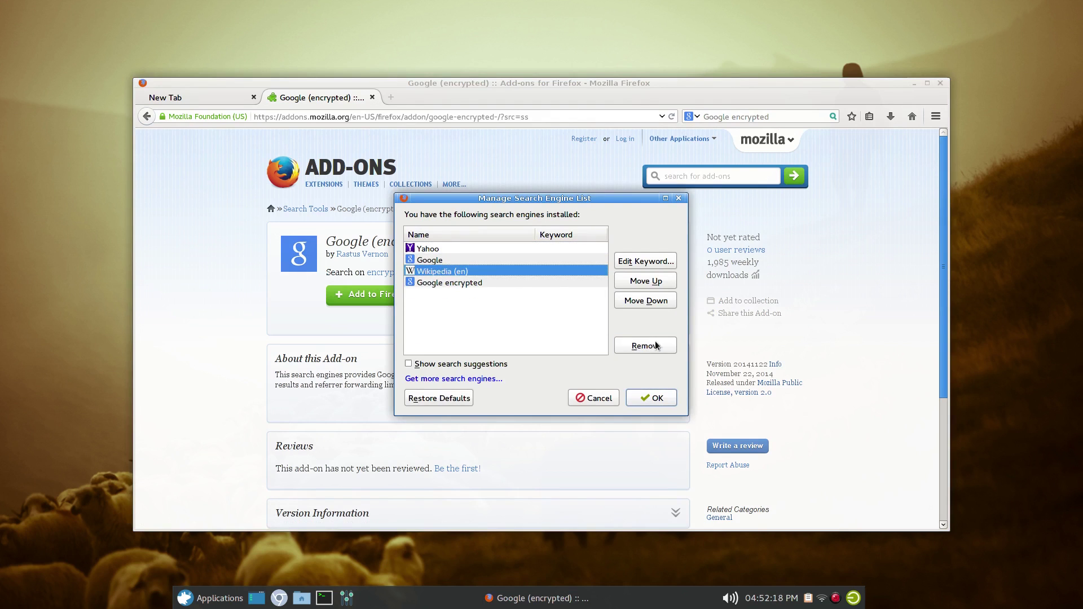
left_click(656, 345)
left_click(484, 252)
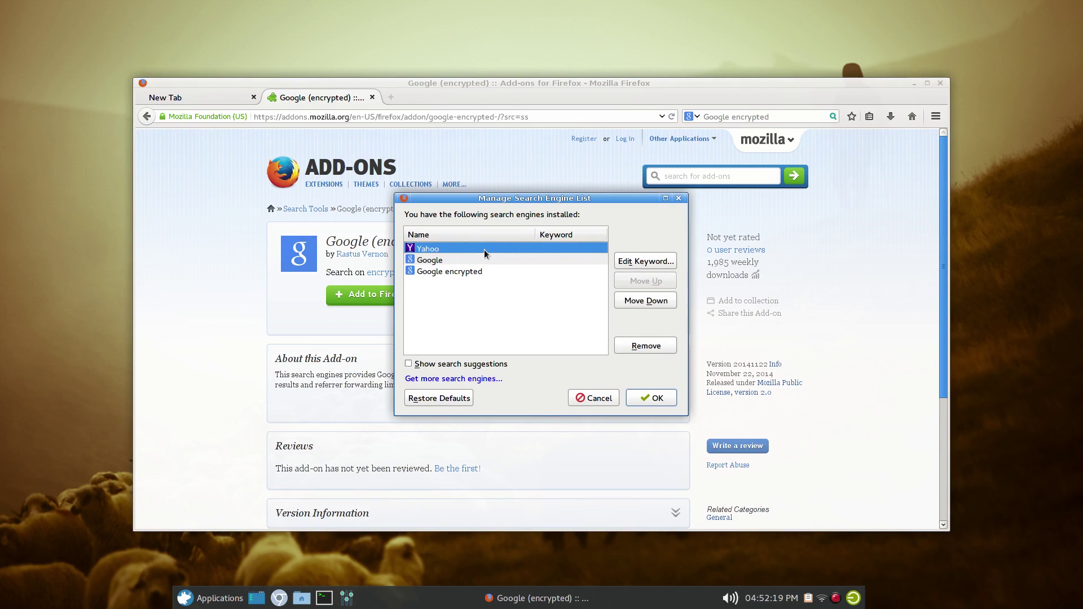
left_click(624, 341)
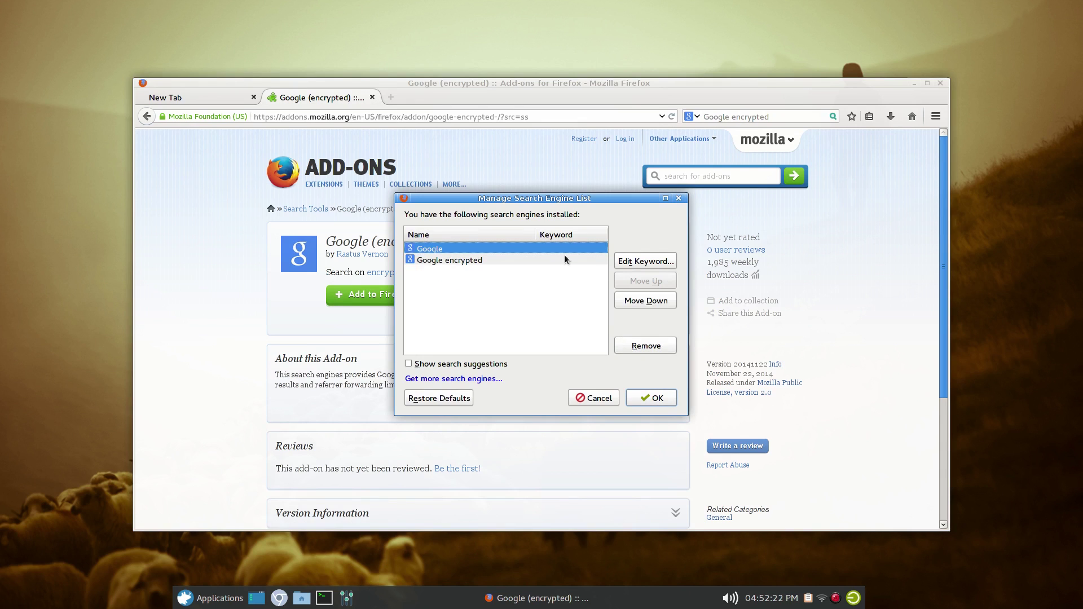
Move Google encrypted above Google in the search engine list and save the changes
left_click(537, 261)
left_click(642, 280)
left_click(664, 399)
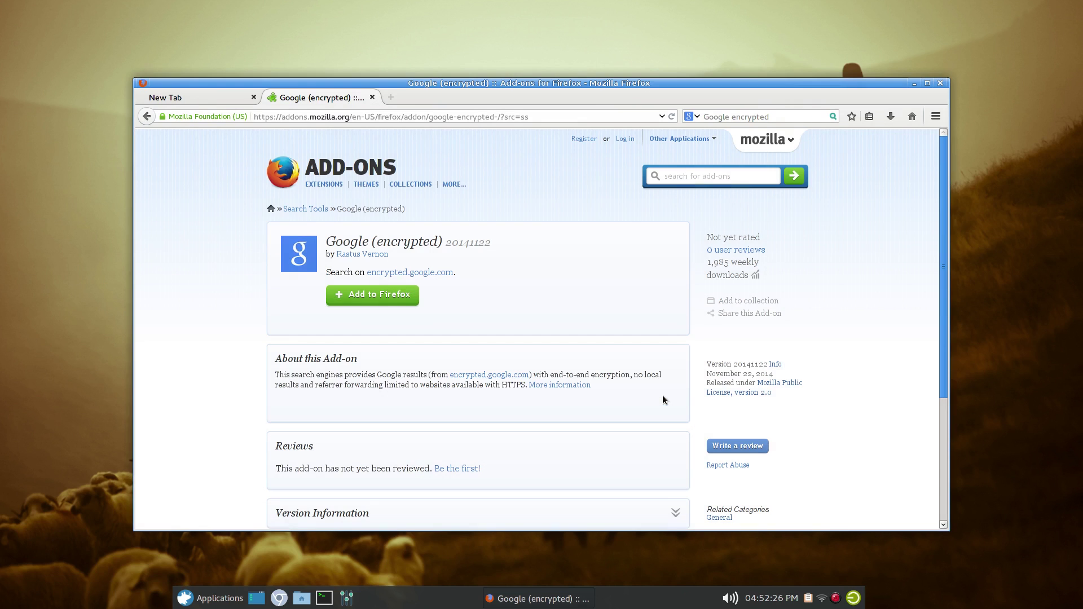
Test the Google encrypted engine by searching for "archlinux" and look through the results page
left_click(765, 120)
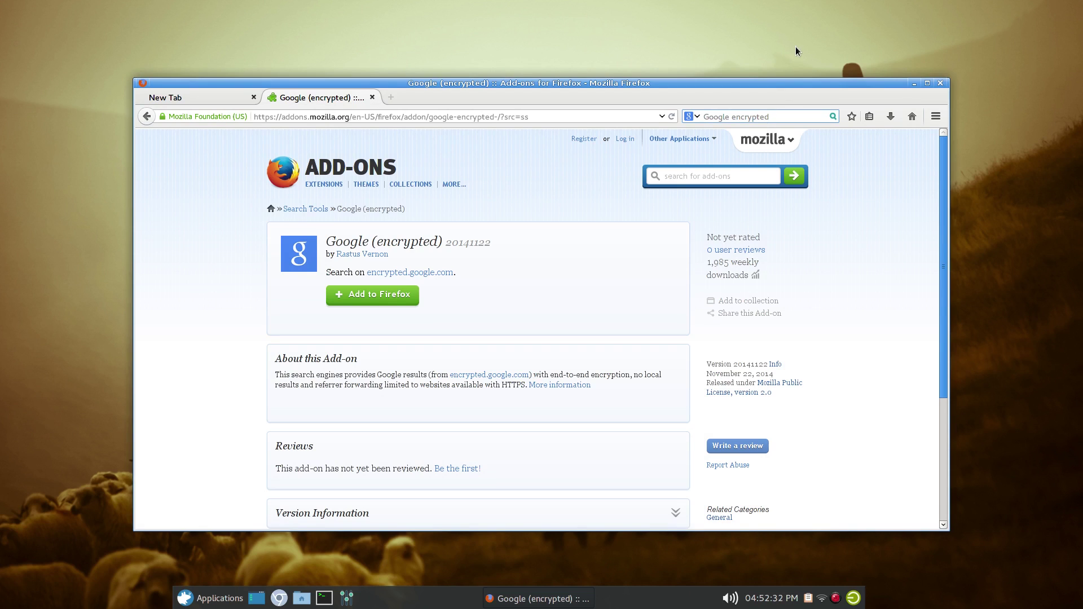
type("archlinux")
key("Return")
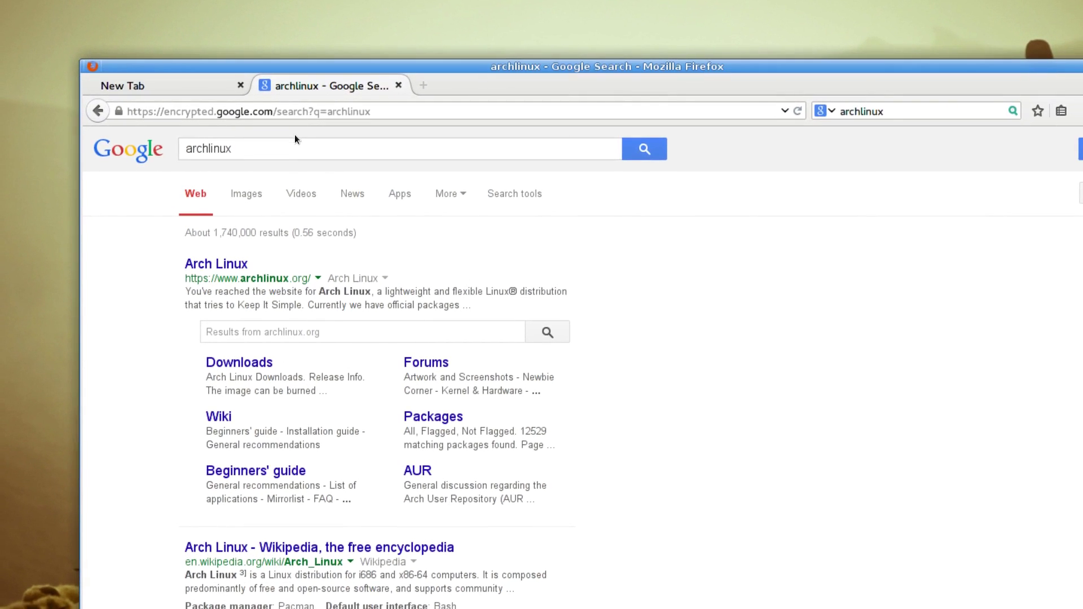
scroll(293, 135, "down", 3)
scroll(596, 426, "down", 4)
scroll(522, 353, "down", 8)
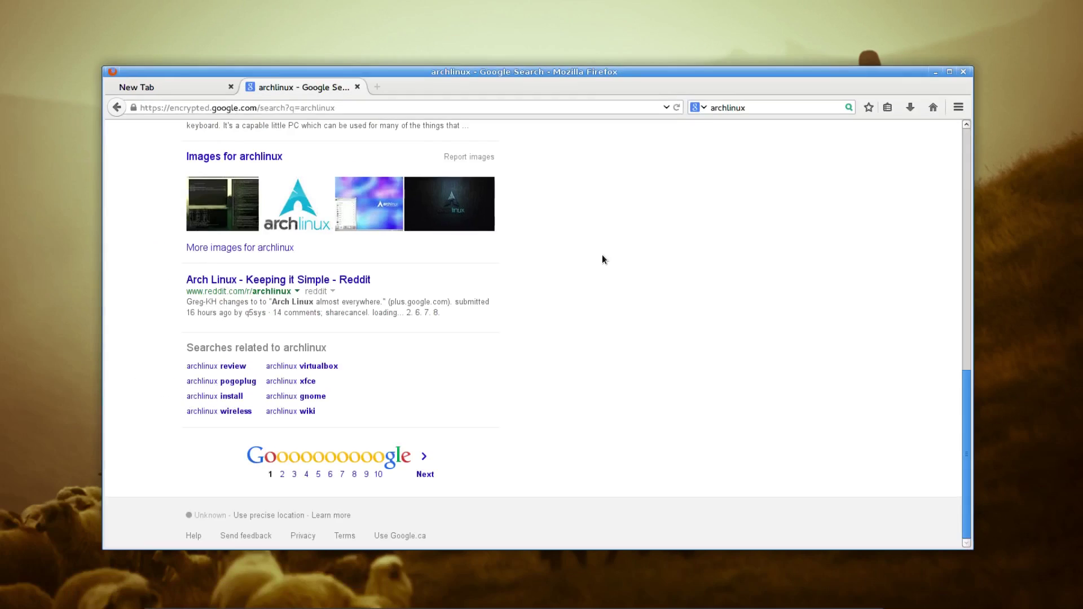
scroll(702, 266, "up", 3)
scroll(702, 261, "up", 10)
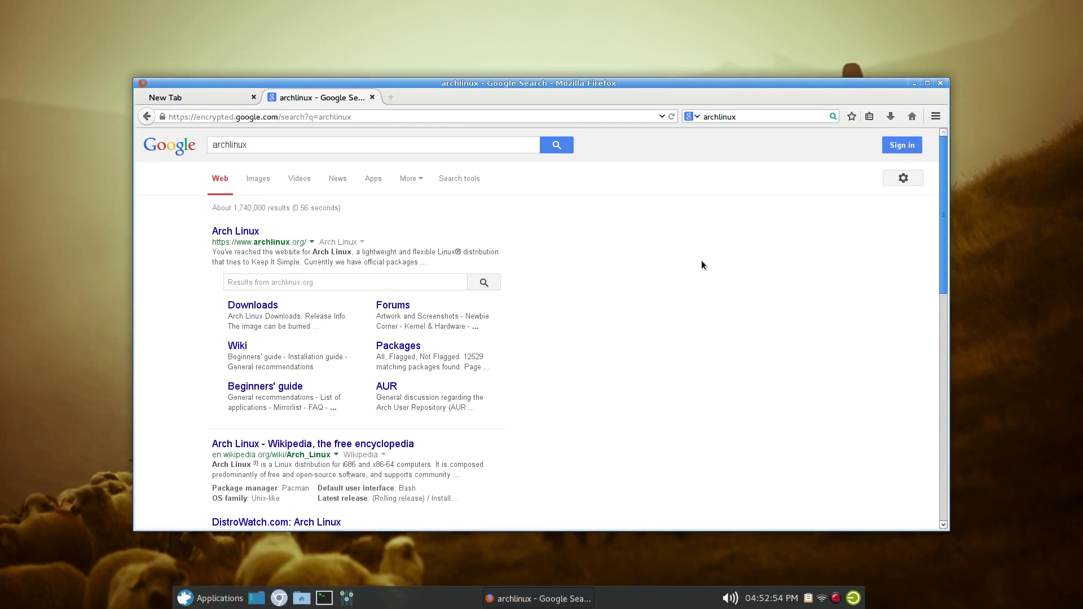
In the Add-ons Manager, search for "addon bar" and install The Addon Bar (Restored)
left_click(55, 334)
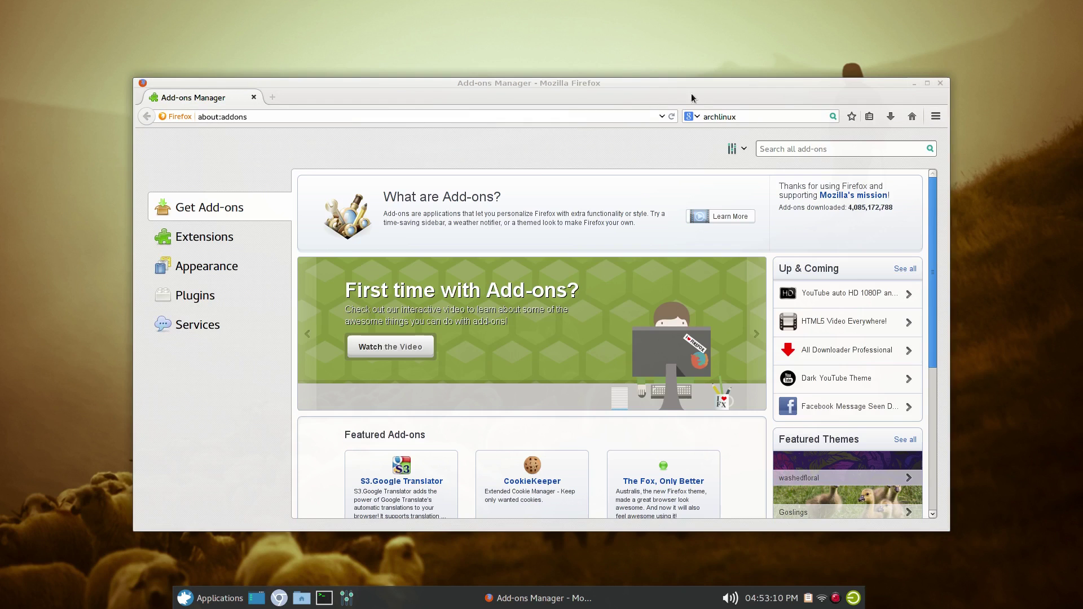
left_click(695, 92)
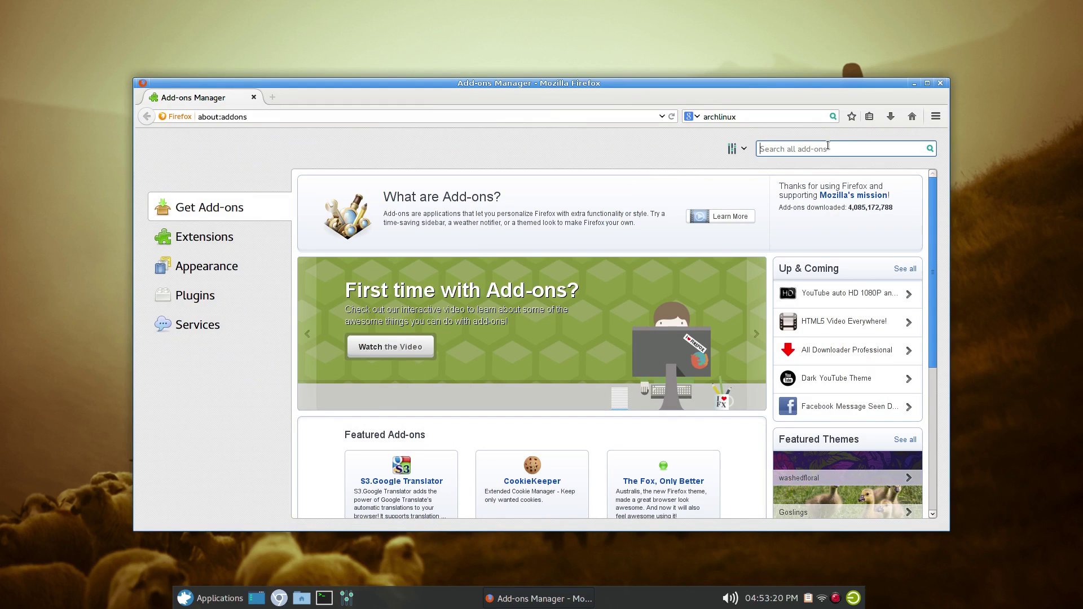
type("addon bar")
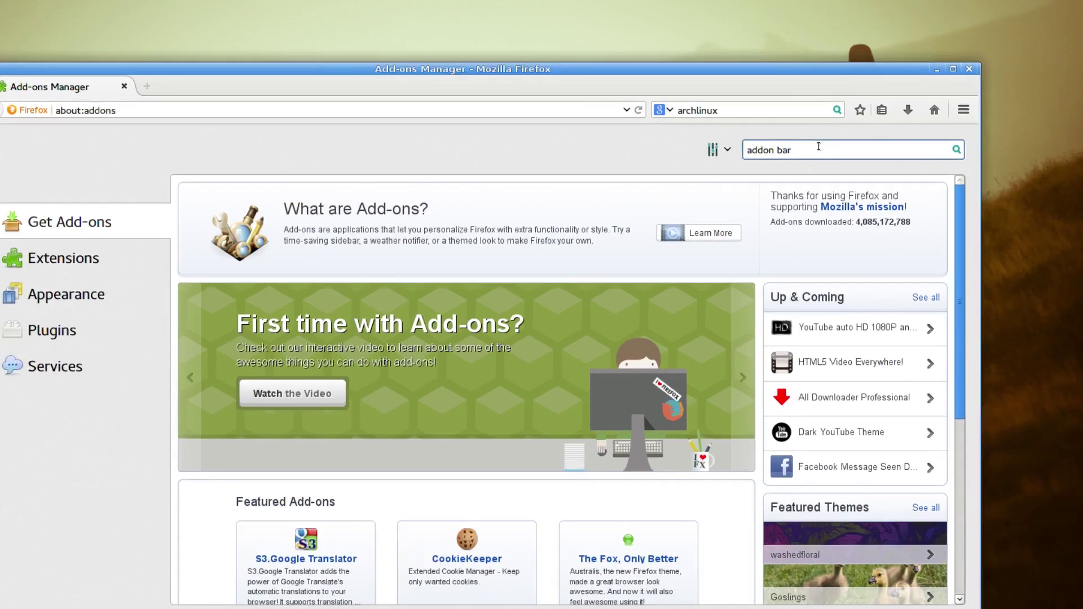
key("Return")
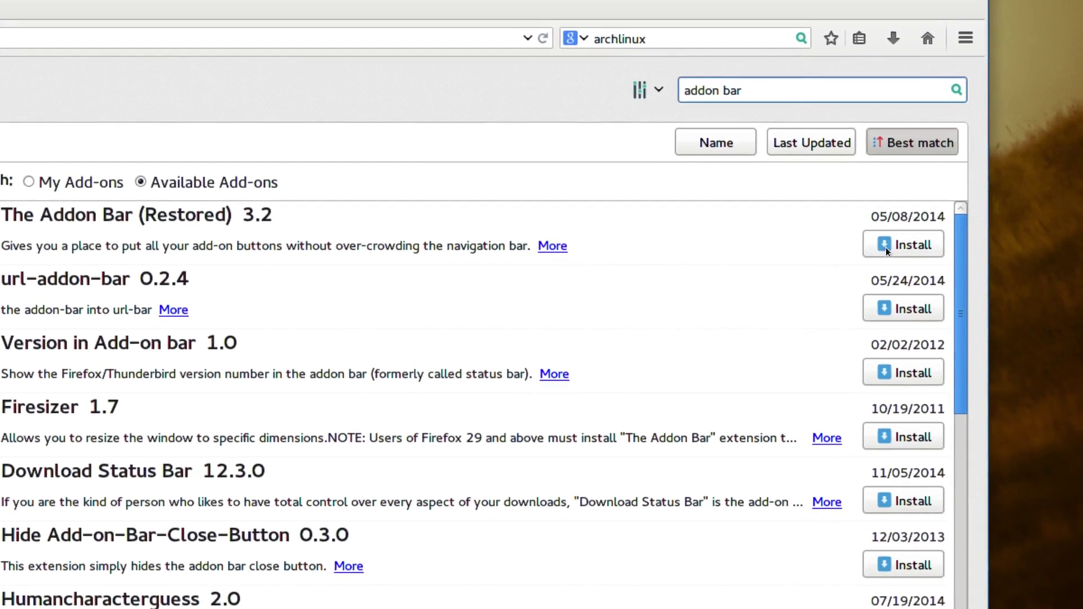
left_click(885, 247)
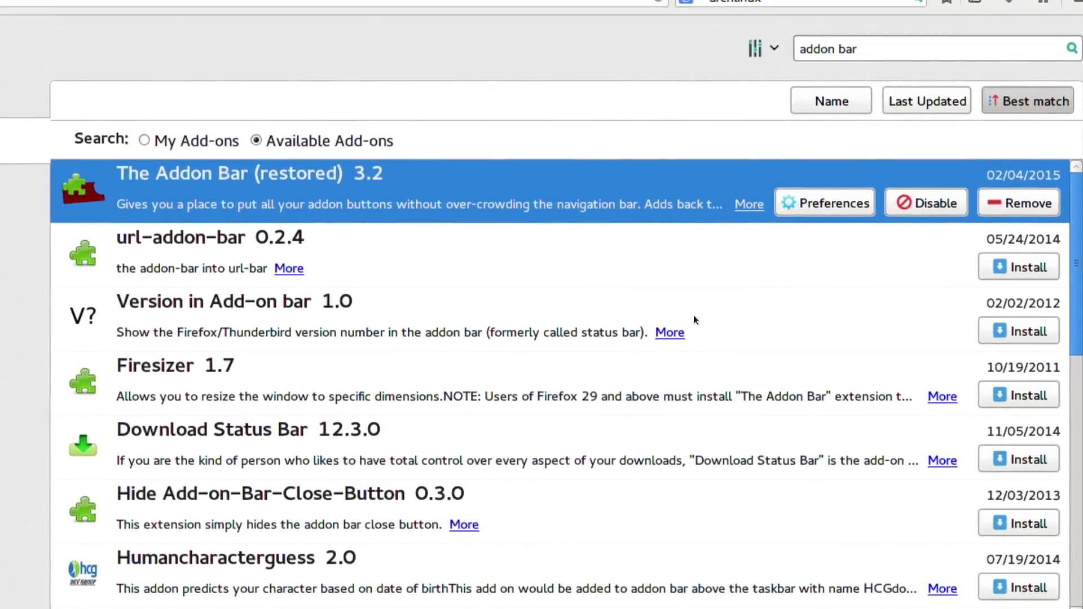
Search the available add-ons for "firewall" and install Bluhell Firewall
triple_click(902, 52)
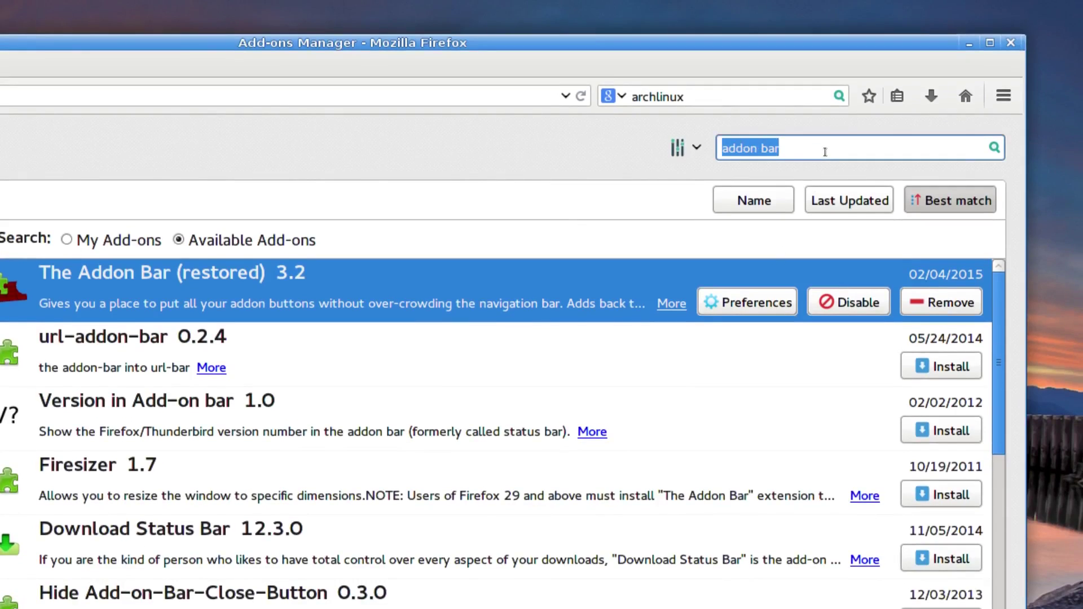
type("firewal")
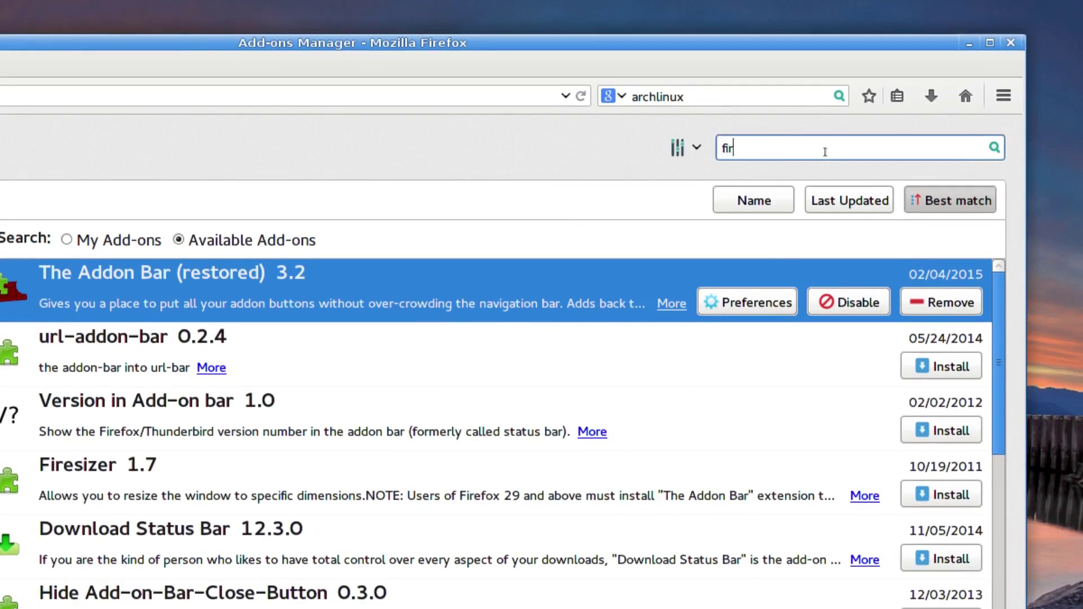
type("l")
key("Return")
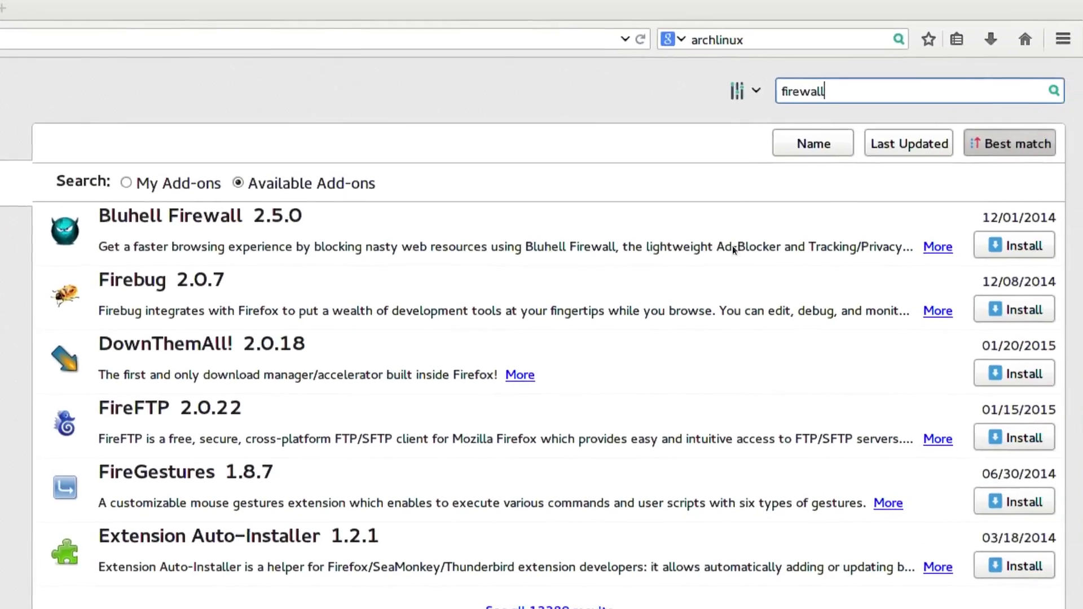
left_click(1014, 246)
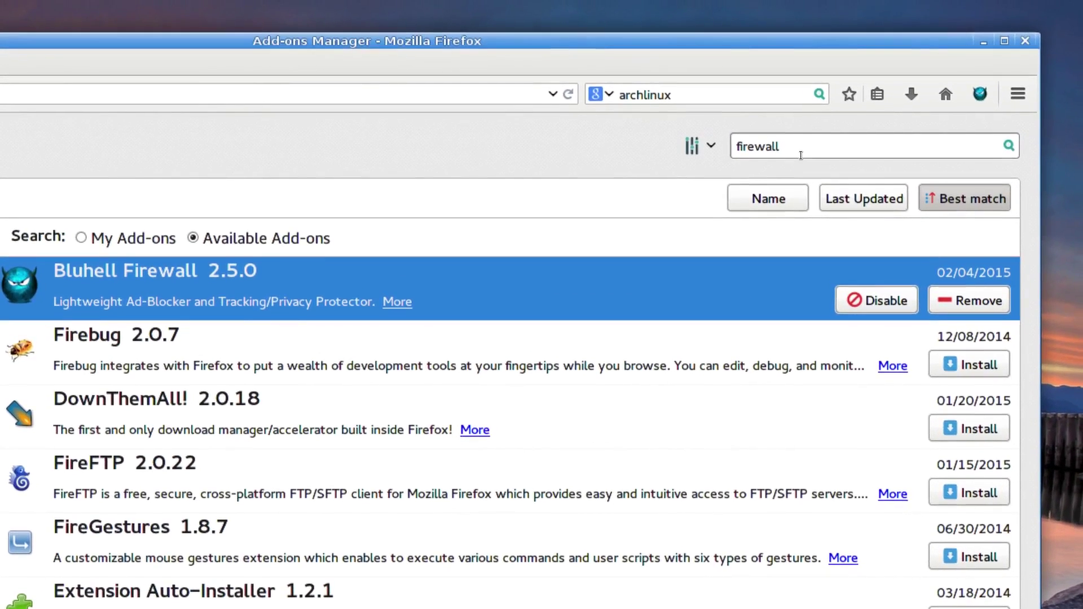
Search the available add-ons for "united spell" and install United States English Spellchecker
left_click(807, 142)
left_click(799, 152)
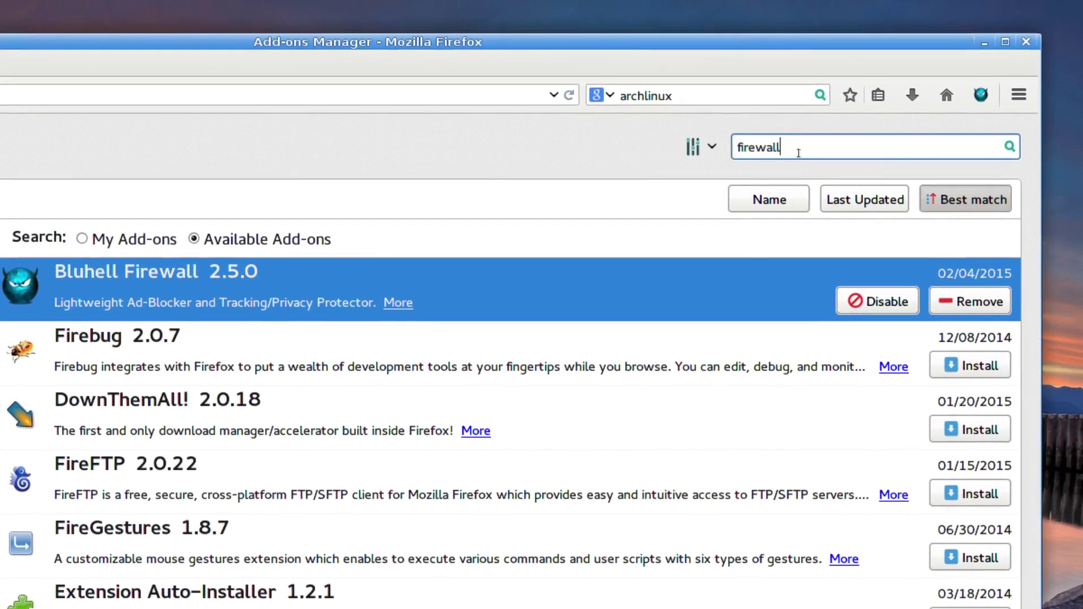
double_click(799, 152)
type("united s")
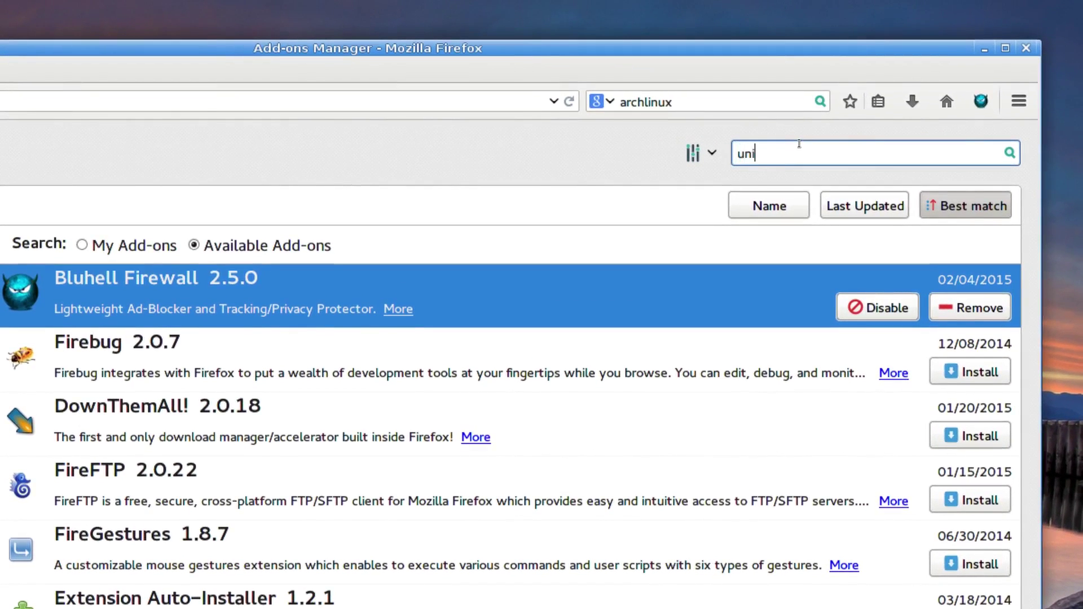
type("pell")
key("Return")
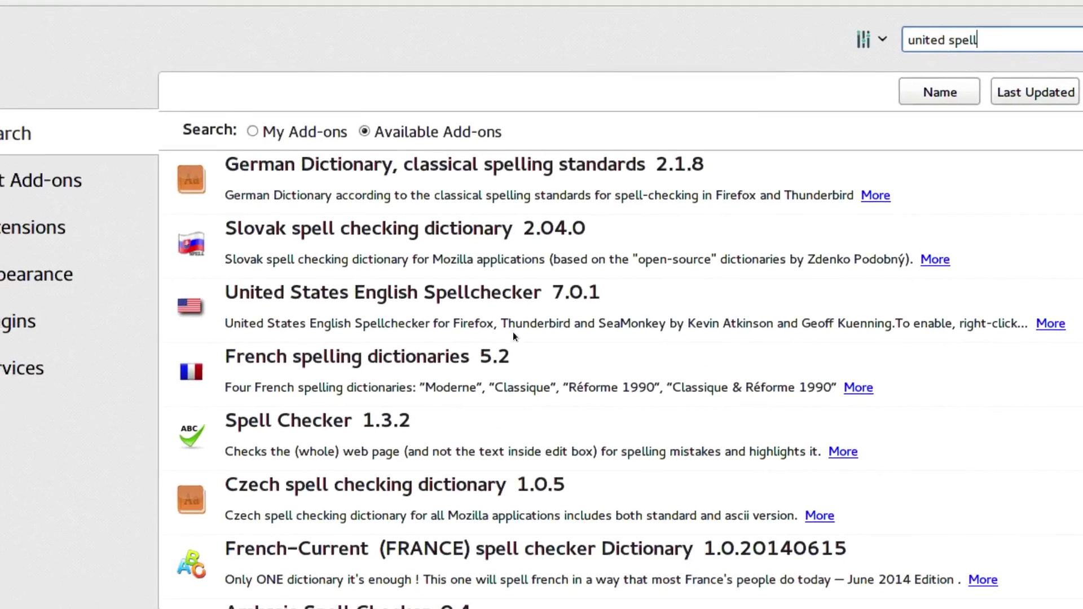
left_click(524, 354)
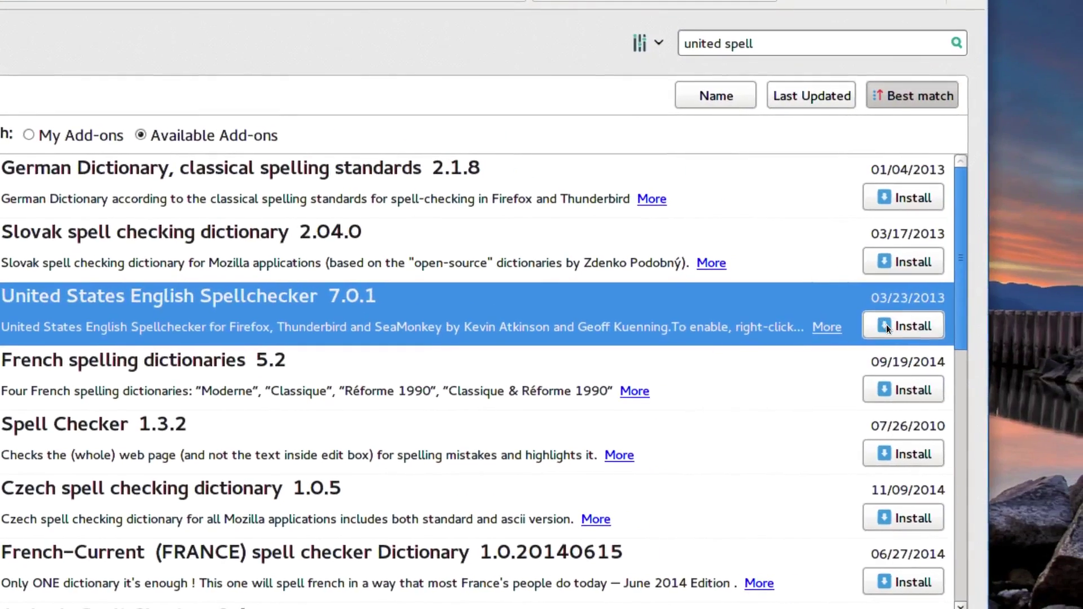
left_click(886, 326)
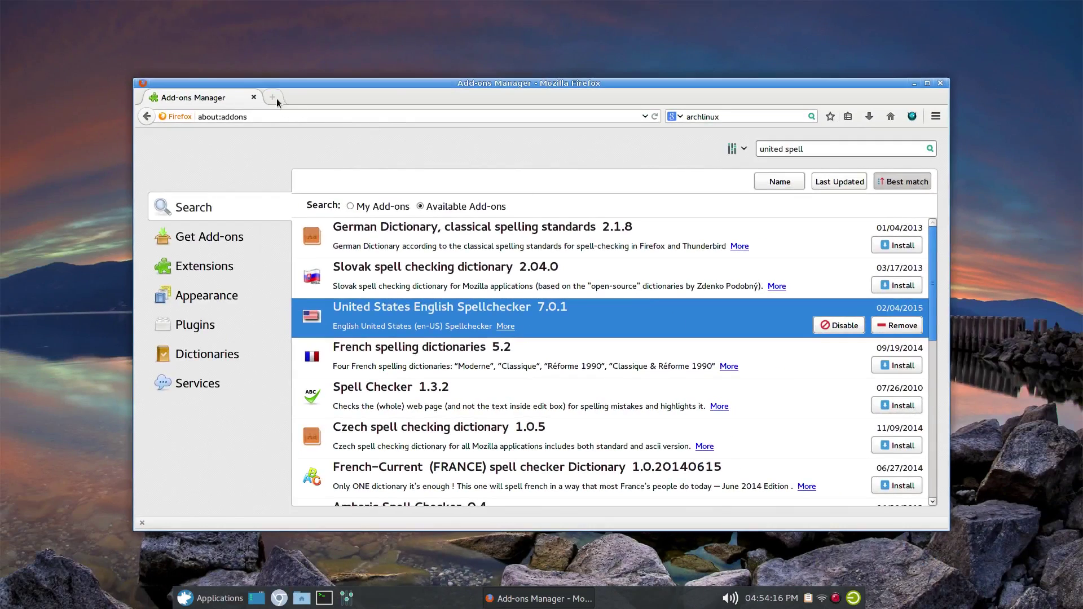
Open a new blank tab and close the Add-ons Manager tab
left_click(275, 98)
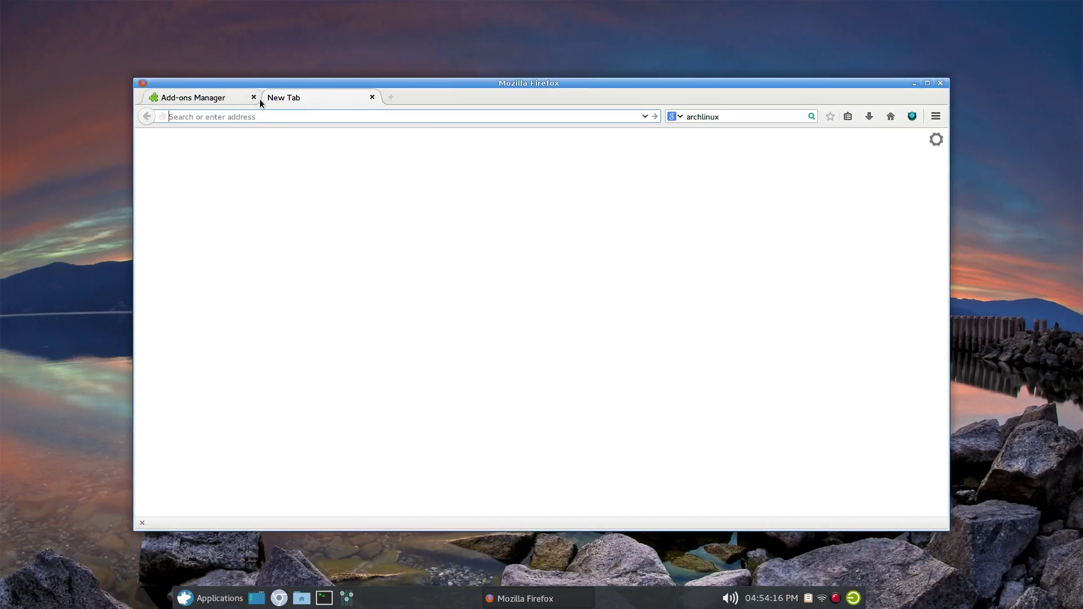
left_click(259, 99)
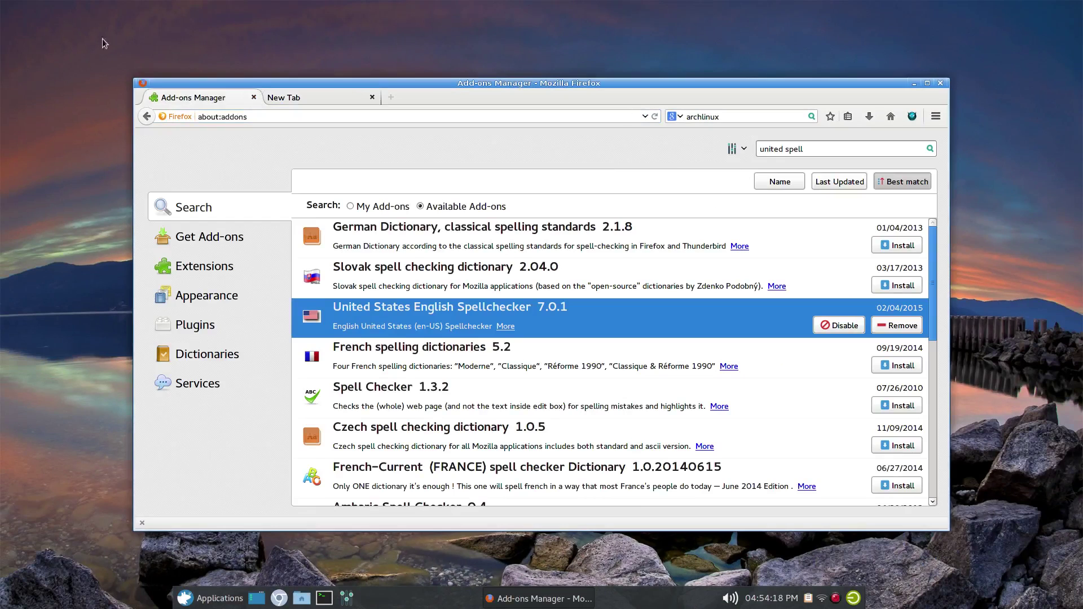
left_click(254, 97)
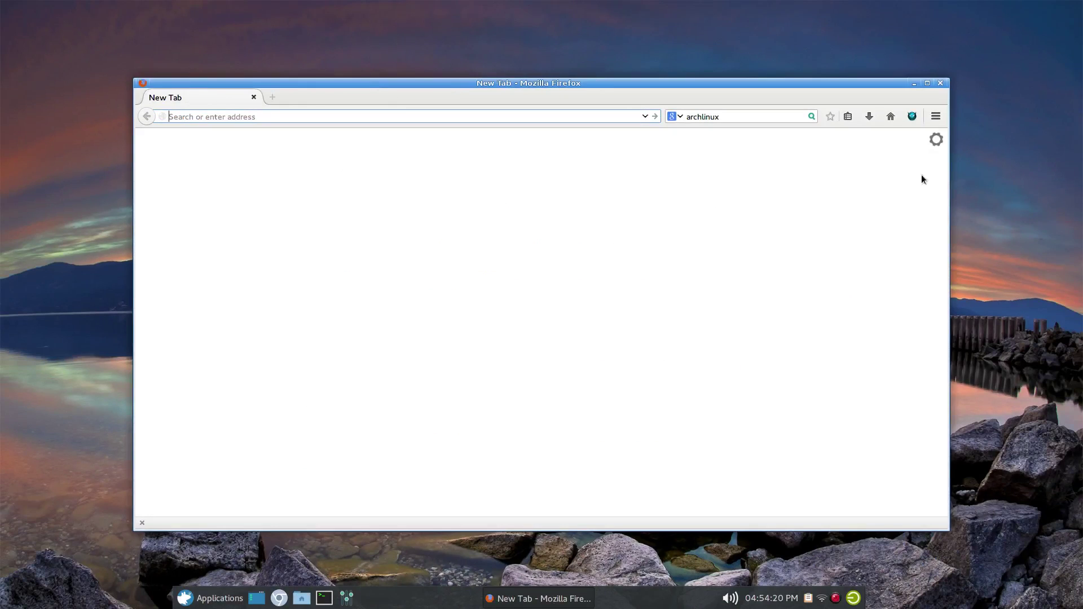
Enter Firefox's customize mode and move the Bluhell Firewall icon from the navigation toolbar to the add-on bar
left_click(940, 120)
left_click(793, 424)
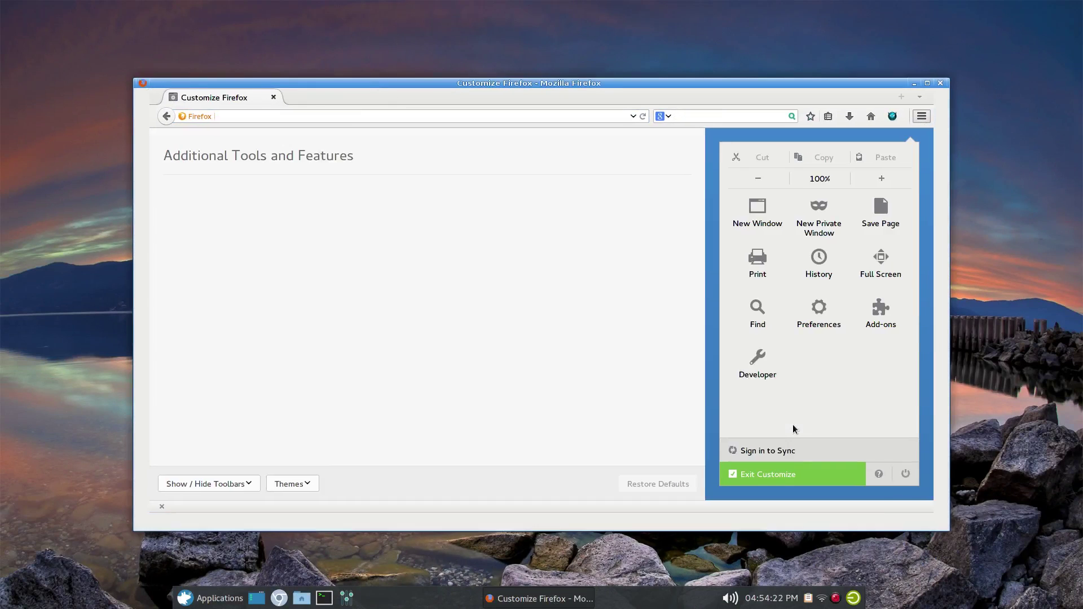
left_click(702, 316)
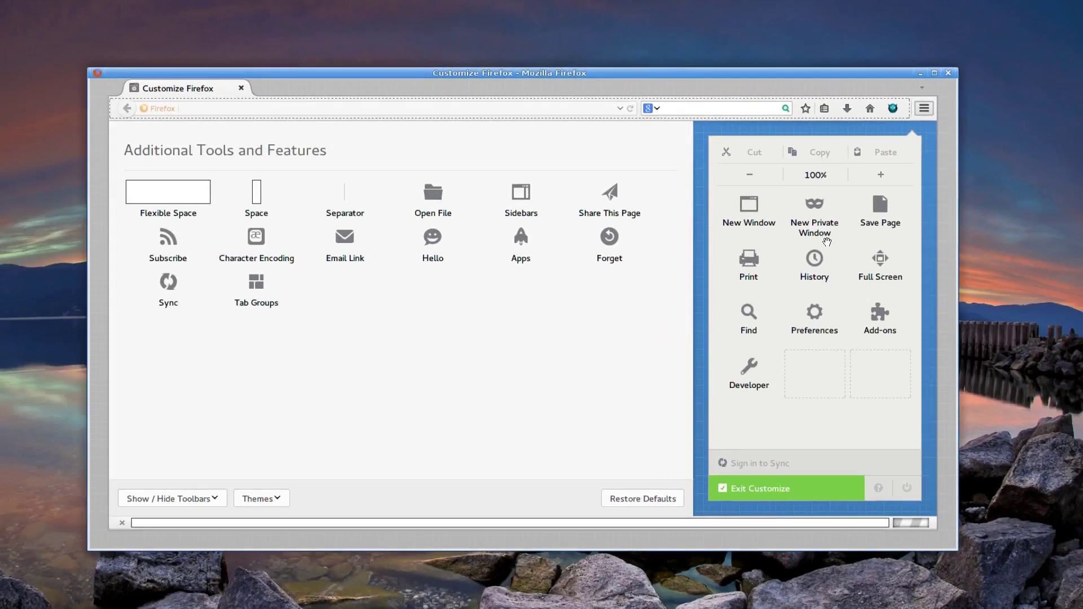
left_click_drag(887, 117, 916, 502)
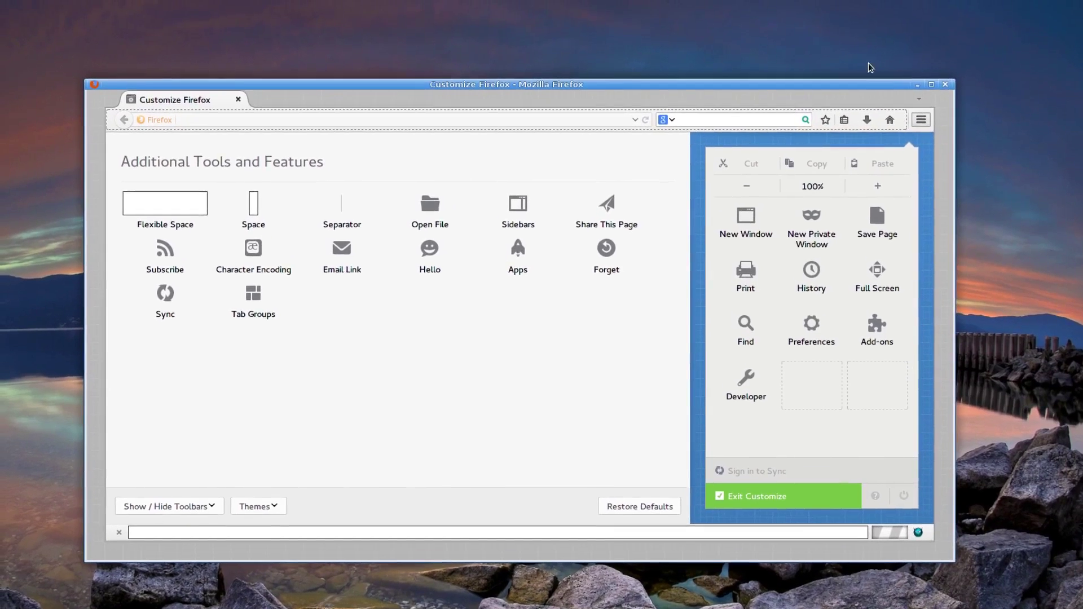
Place the Home icon before the Back arrow, leave customize mode and widen the search box slightly
left_click_drag(890, 120, 168, 123)
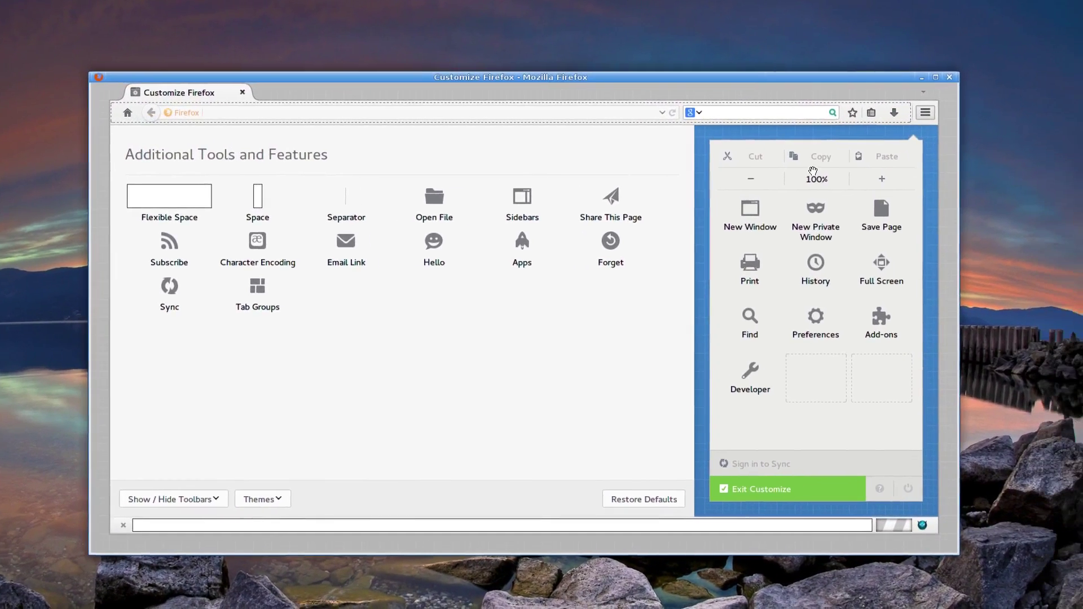
left_click(916, 120)
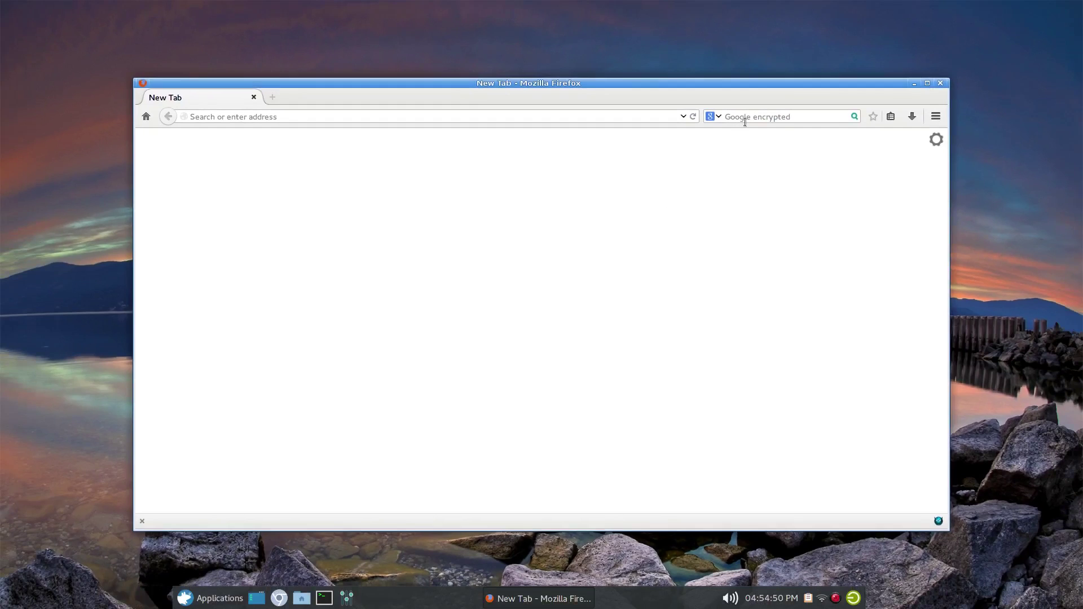
left_click_drag(702, 118, 660, 125)
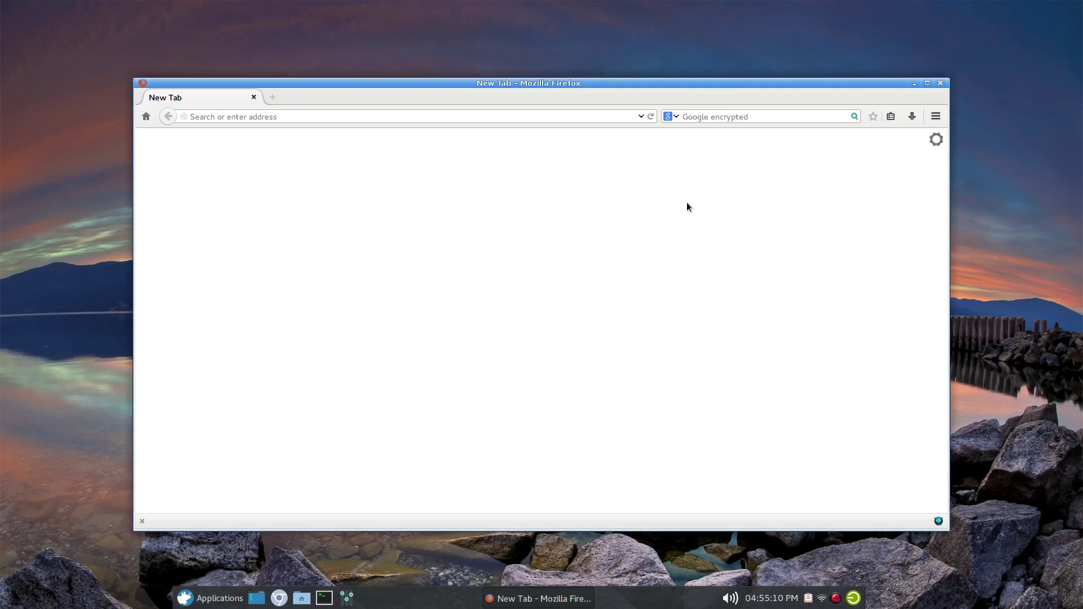
Load the YouTube home page and dismiss its language notice
left_click(323, 118)
type("y")
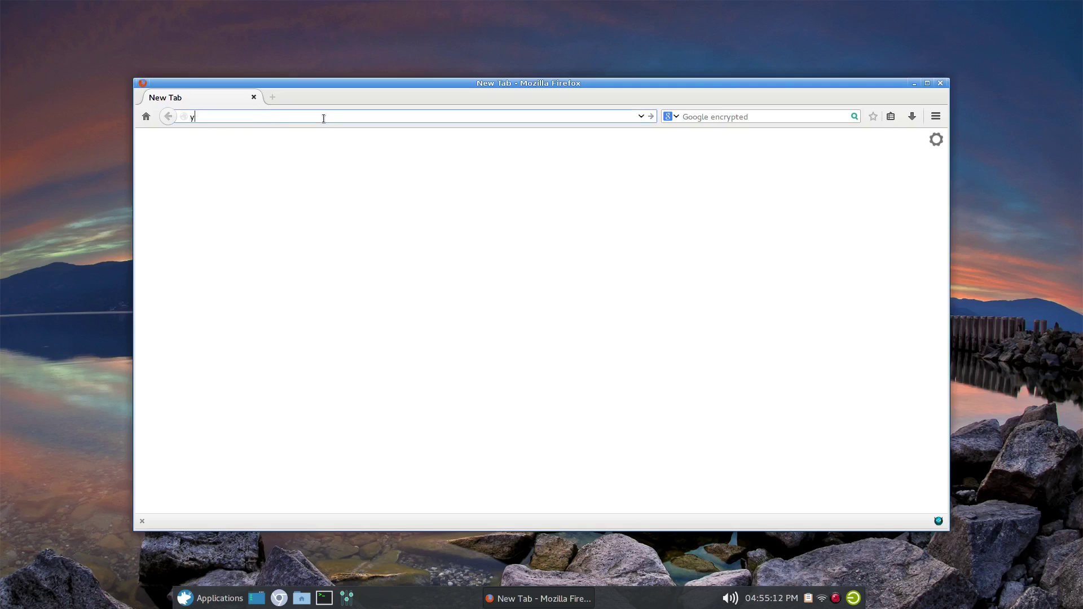
type("outube")
key("Return")
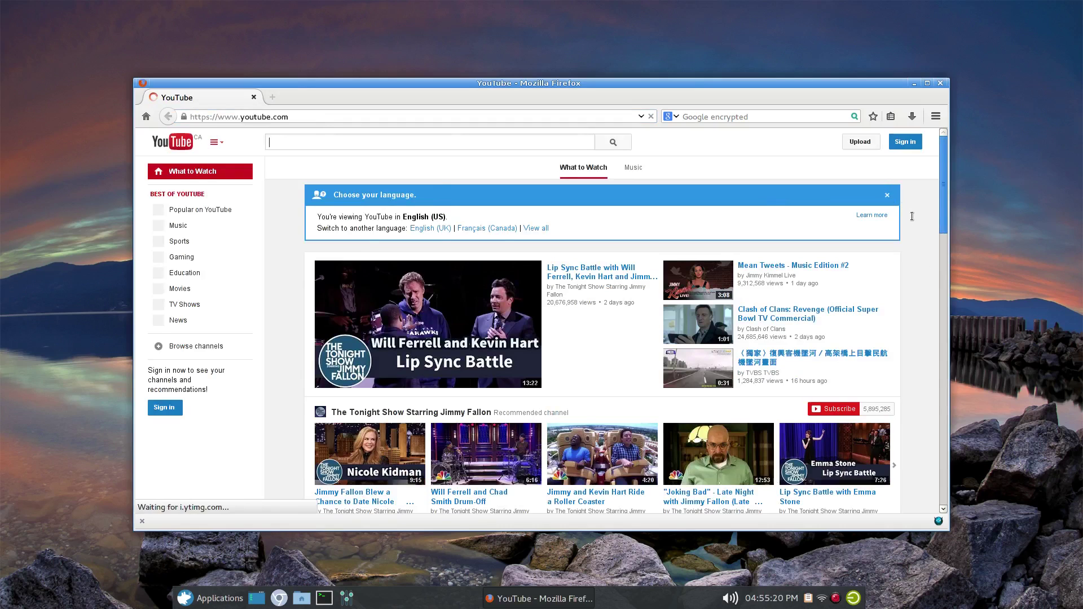
left_click(887, 196)
Search YouTube for "midfingr", play "New! Arch Linux Midfingr Edition v0.11" and check which player type the video uses
left_click(342, 144)
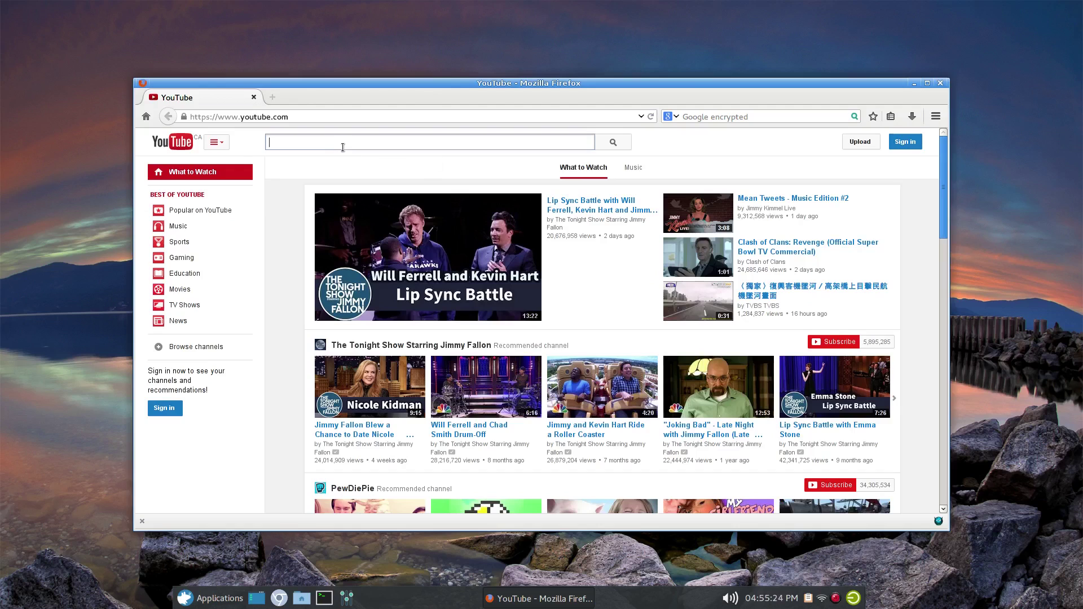
type("midf")
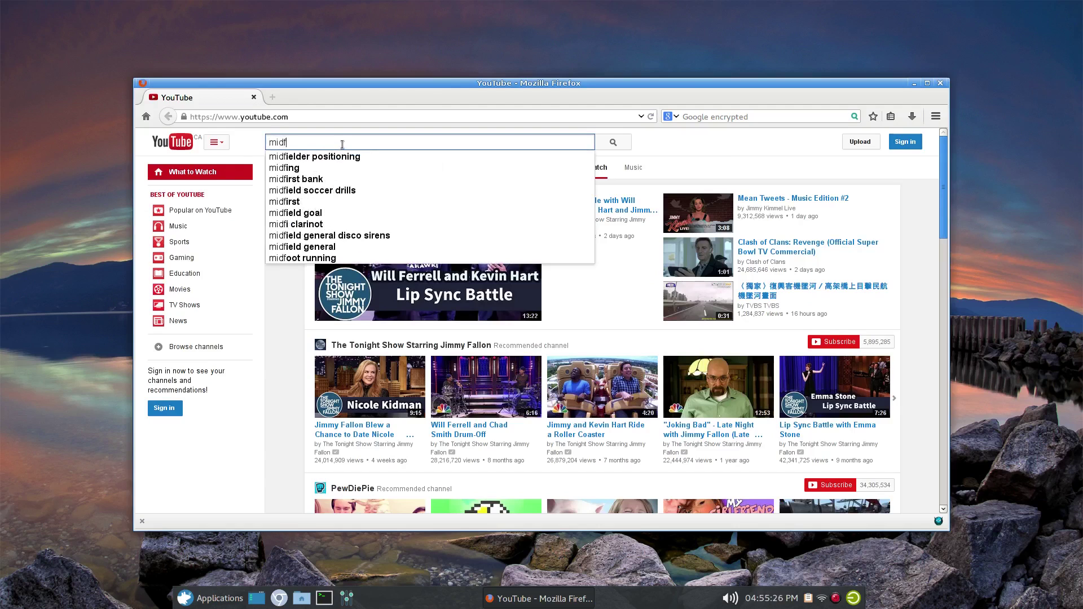
type("ingr")
key("Return")
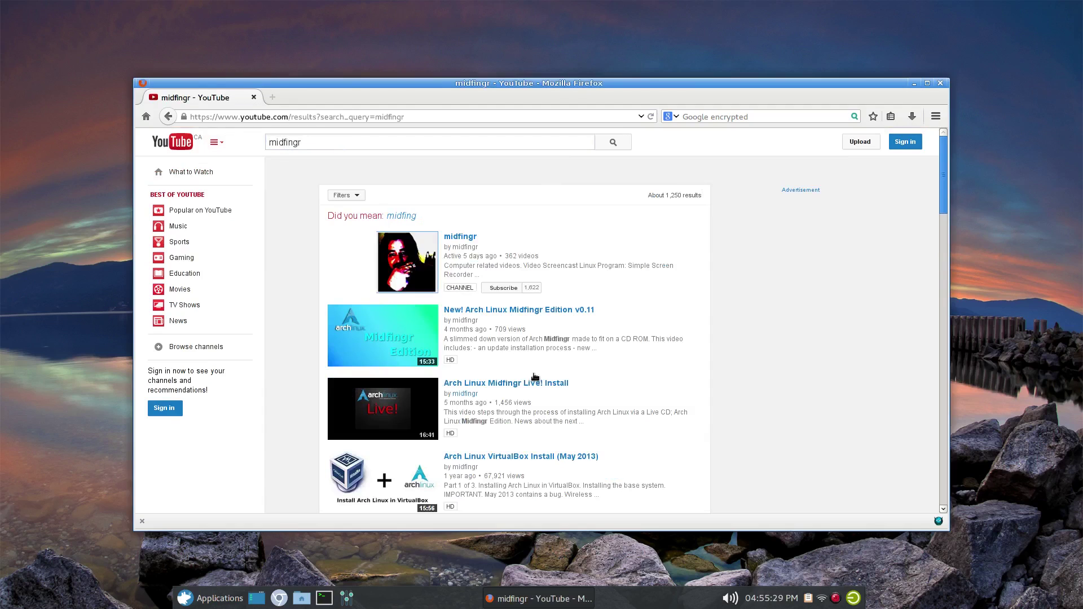
left_click(489, 312)
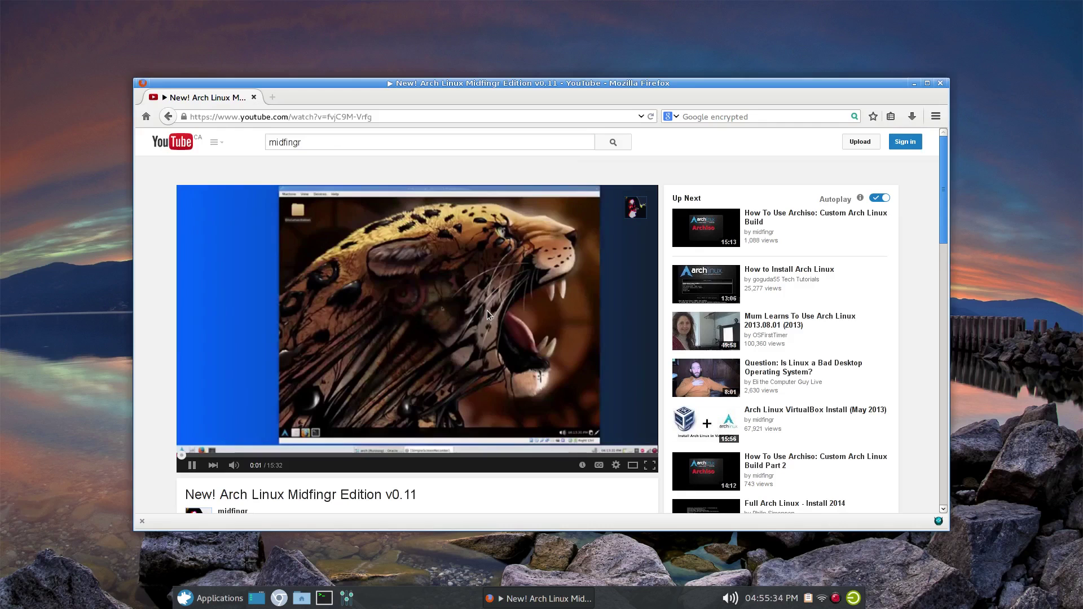
right_click(487, 310)
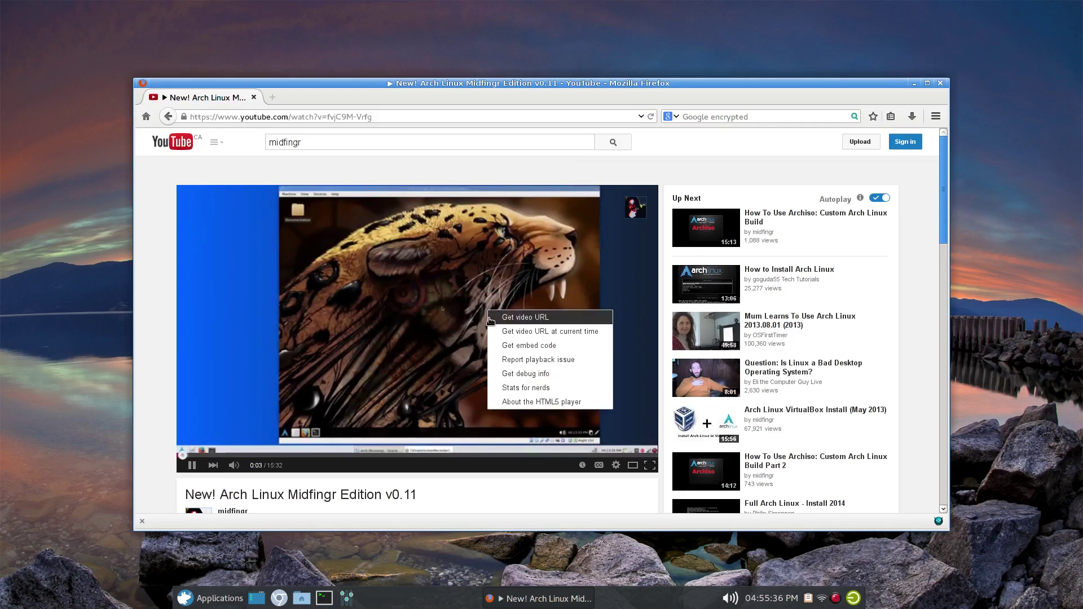
left_click(381, 117)
left_click(334, 117)
left_click_drag(289, 117, 392, 120)
type("/")
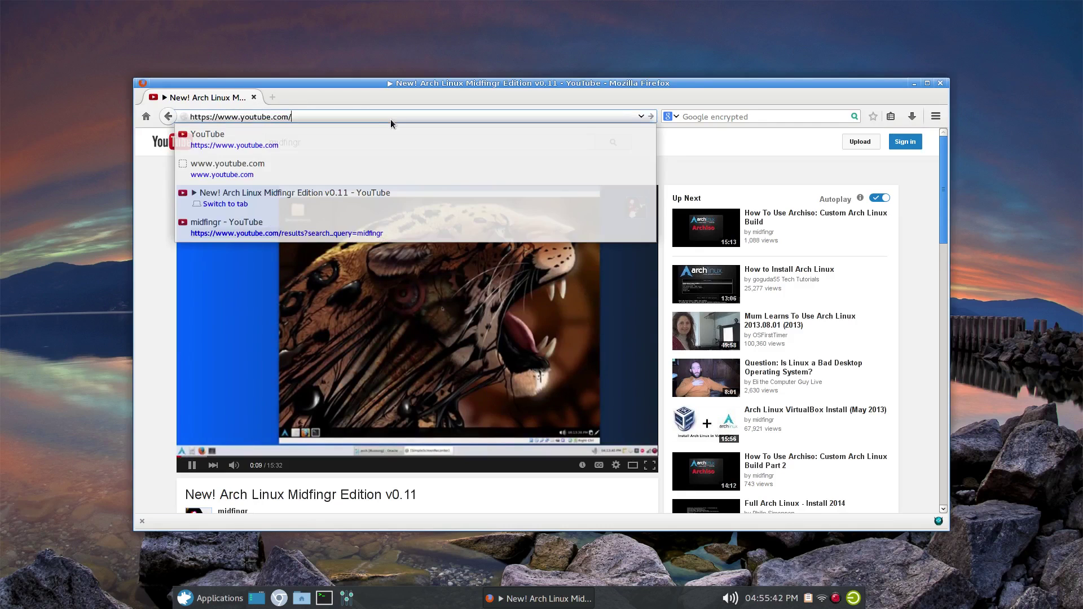
key("Escape")
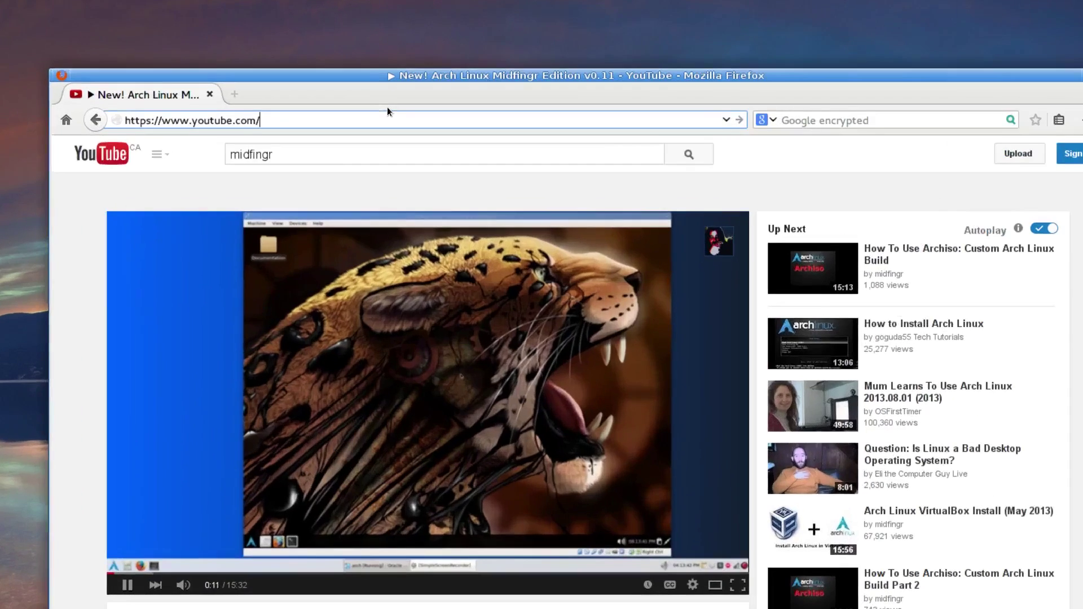
type("htm")
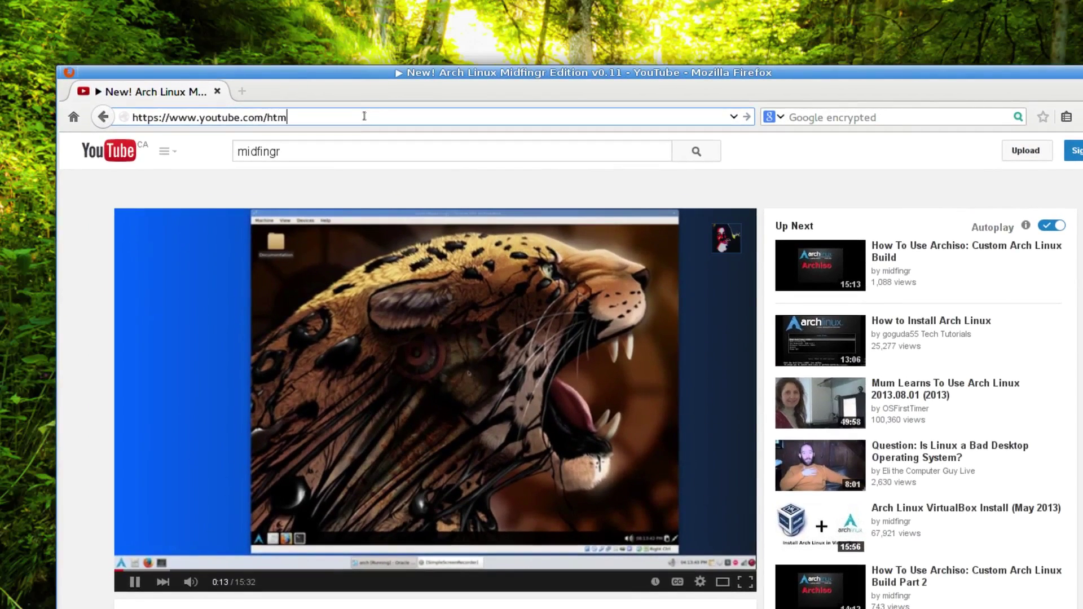
key("BackSpace")
key("BackSpace")
key("BackSpace")
type("html")
key("Return")
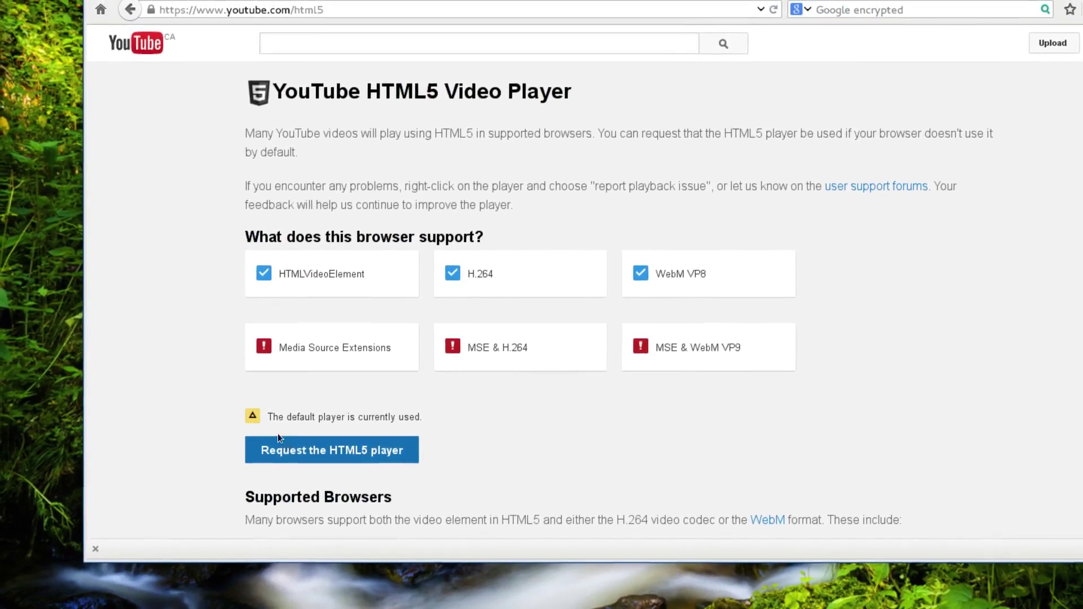
Request the HTML5 player as YouTube's video player and look over the page
left_click(294, 447)
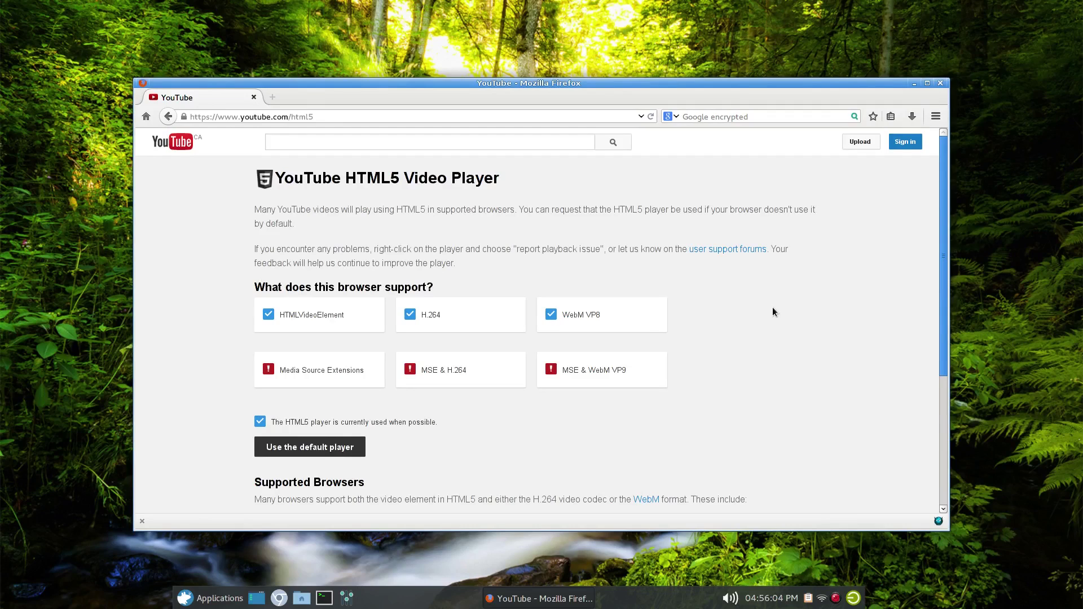
scroll(781, 344, "down", 1)
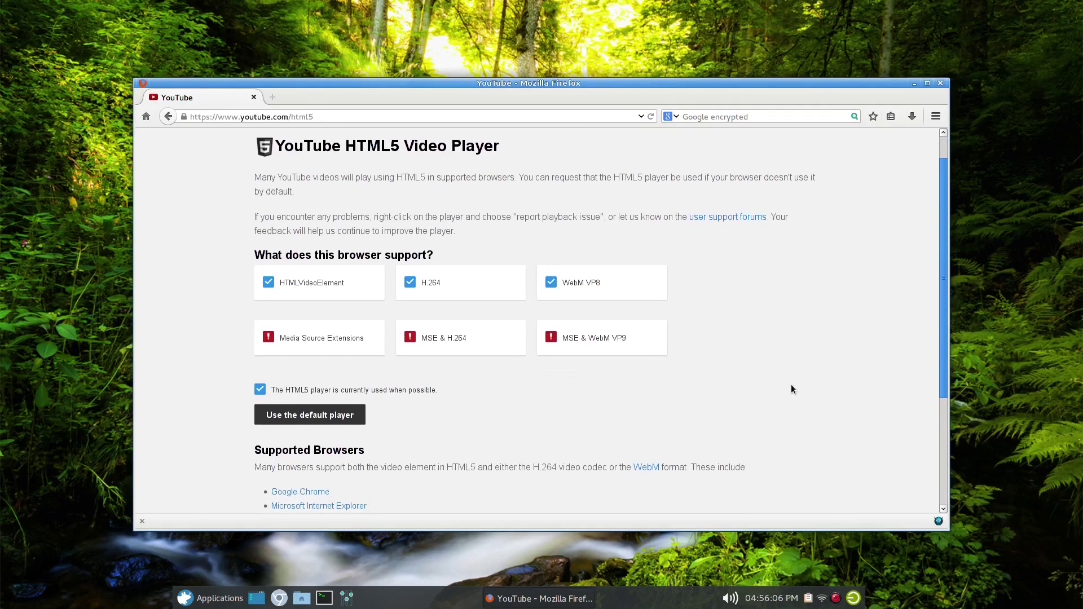
scroll(791, 385, "up", 1)
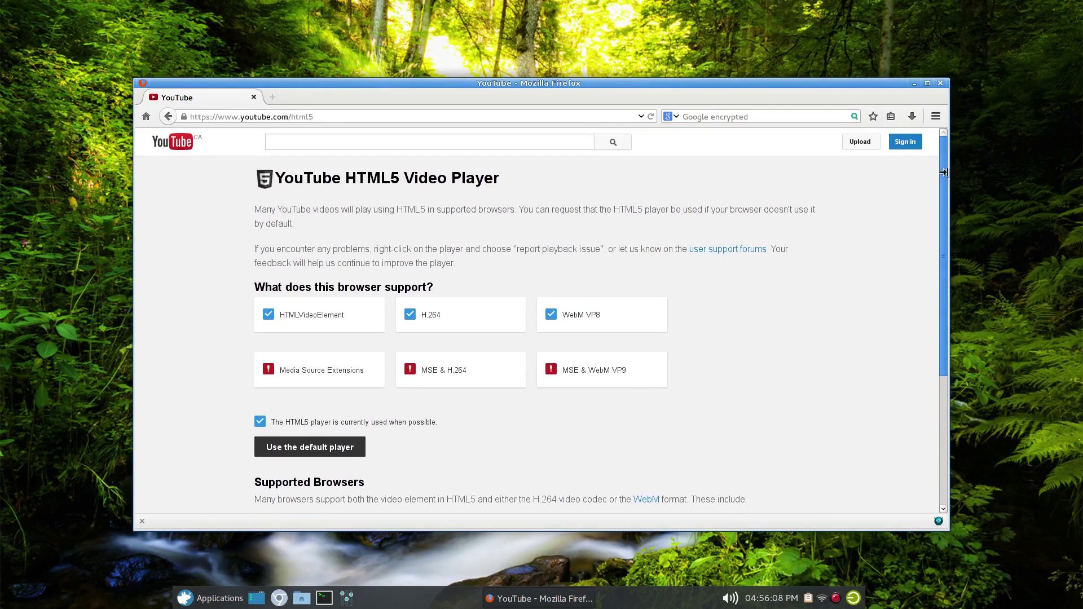